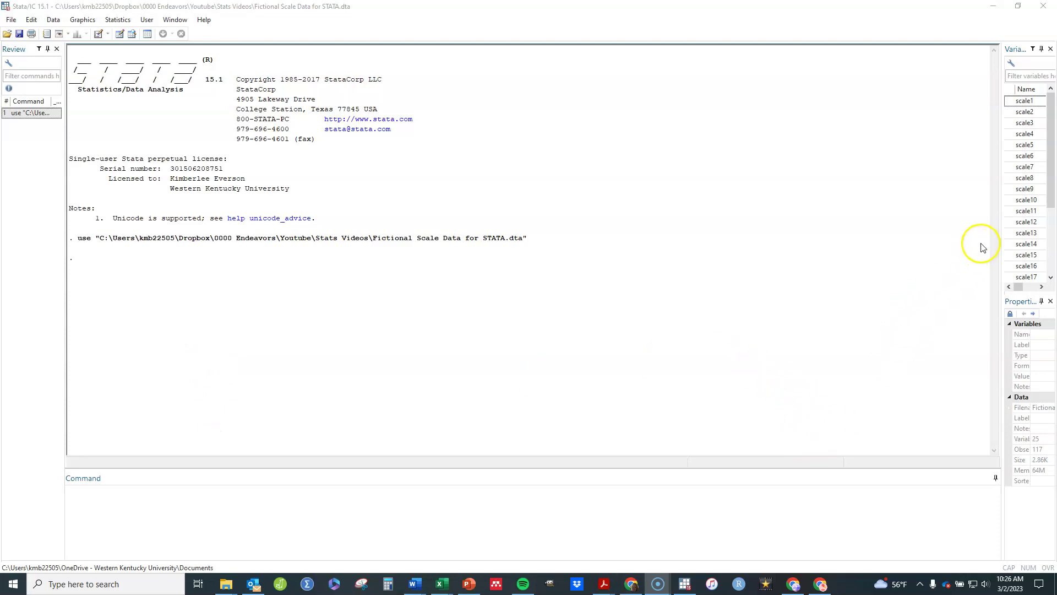
Widen the Variables and Properties panels and scroll through the 25-variable list and back to the top
drag(999, 229, 973, 228)
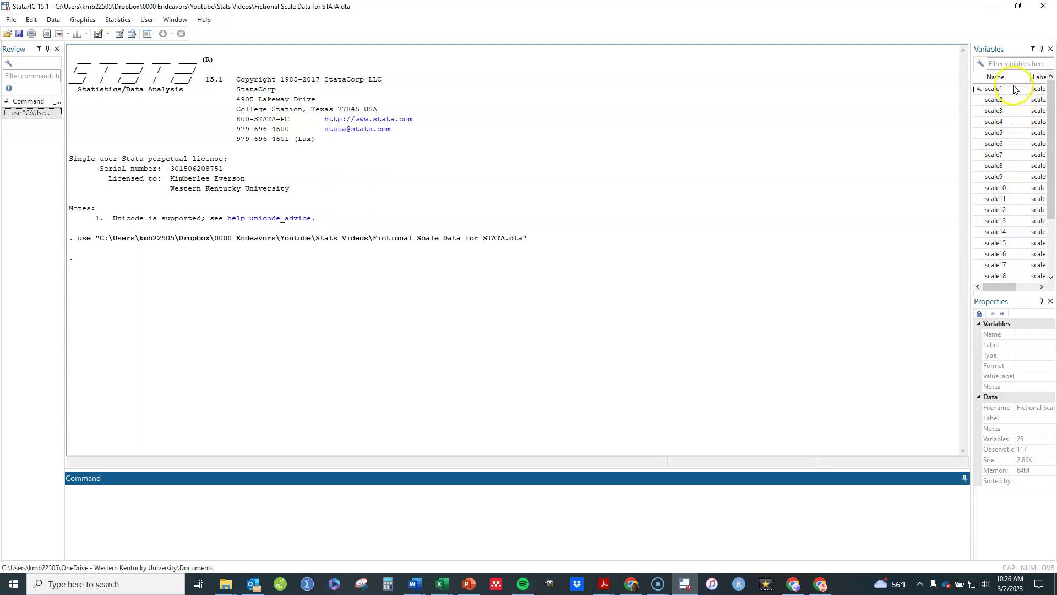
scroll(1047, 203, down, 2)
scroll(1046, 204, down, 1)
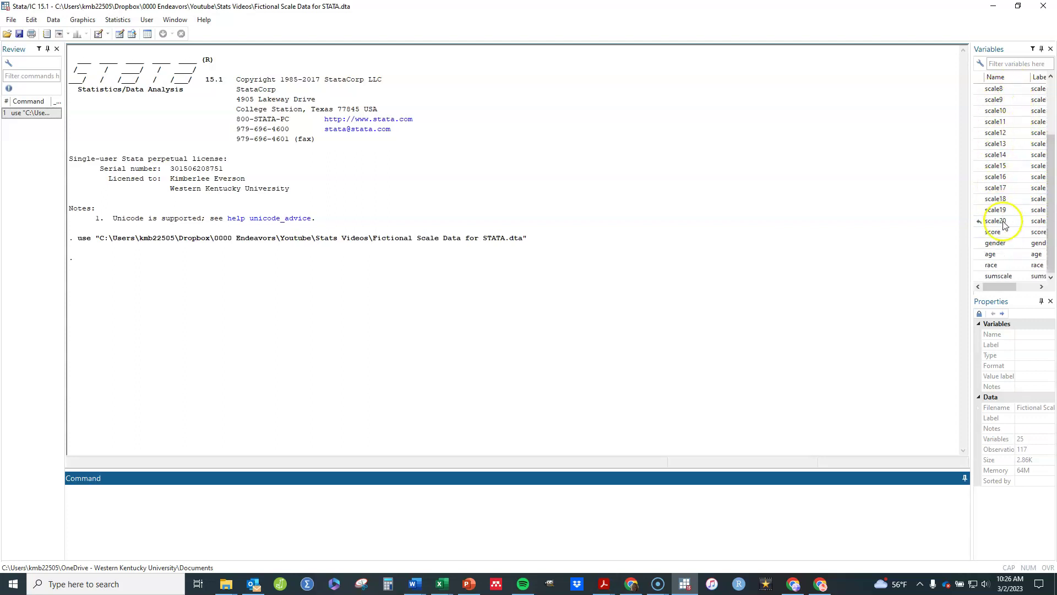
drag(1048, 182, 1048, 111)
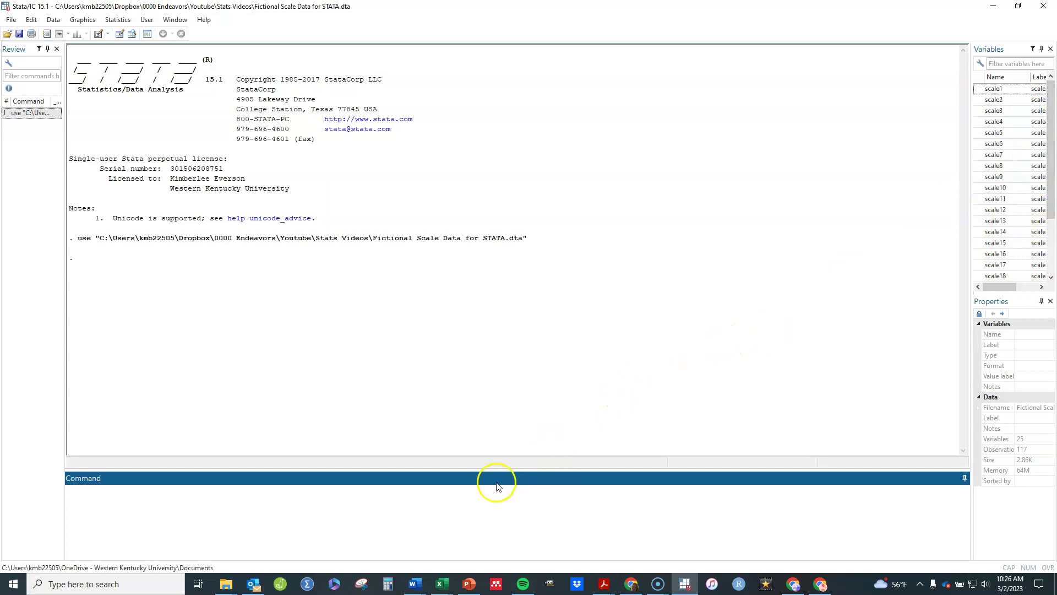
Run cor scale1-scale20 to get the 20×20 Pearson correlation matrix over 117 observations
click(441, 507)
text(cor scalw)
text(1-scale20)
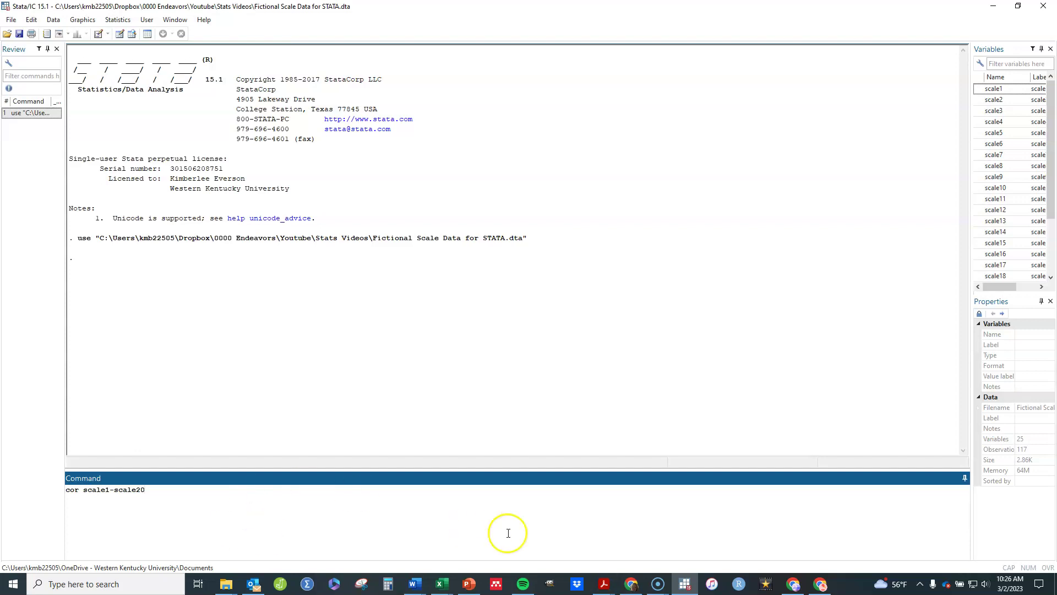
key(Return)
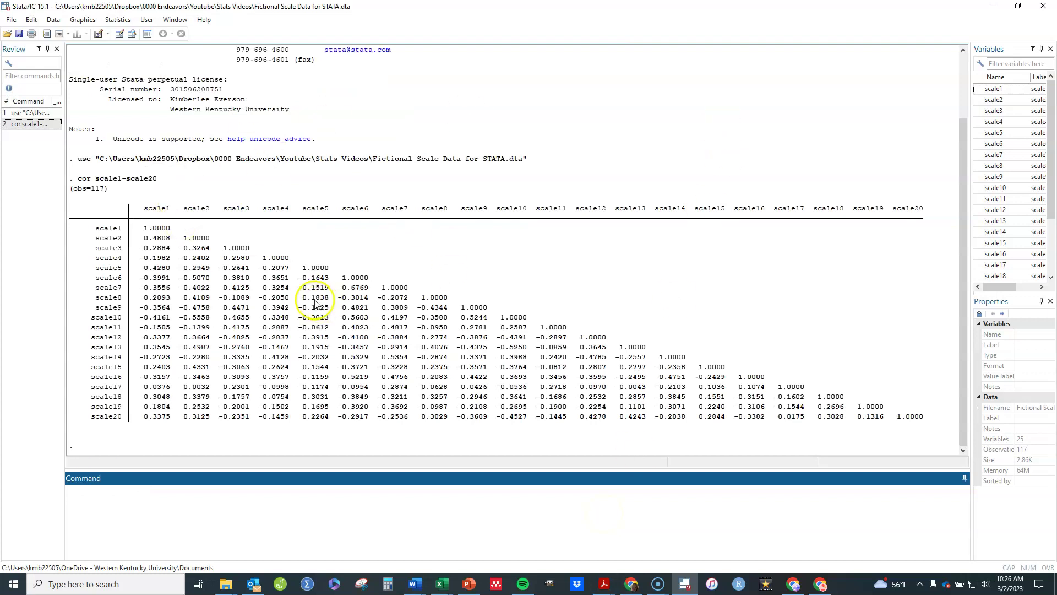
mouse_move(971, 255)
mouse_down()
mouse_move(826, 266)
mouse_move(980, 263)
mouse_up()
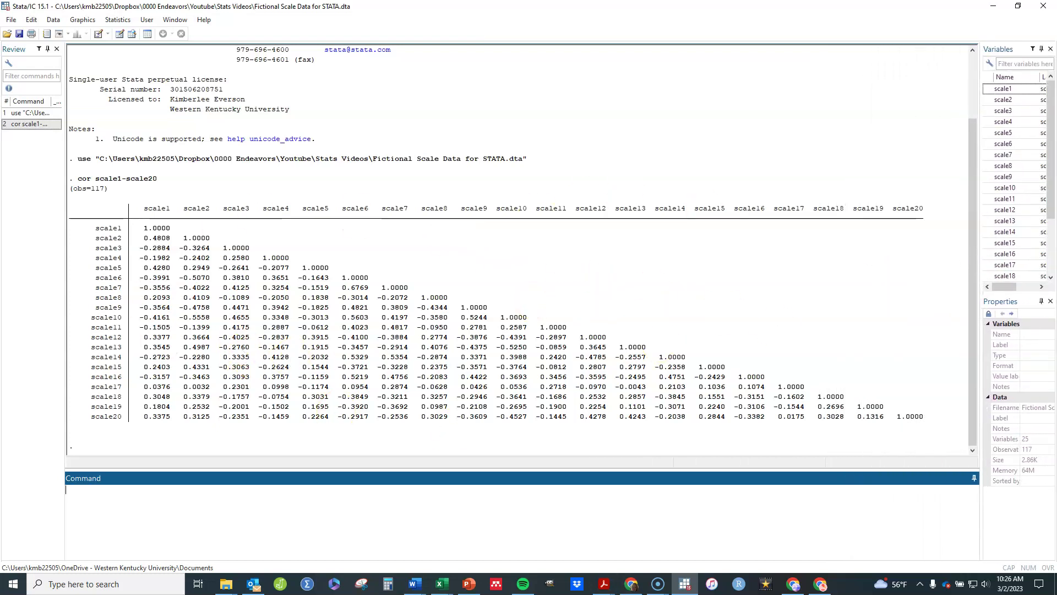
key(alt+Tab)
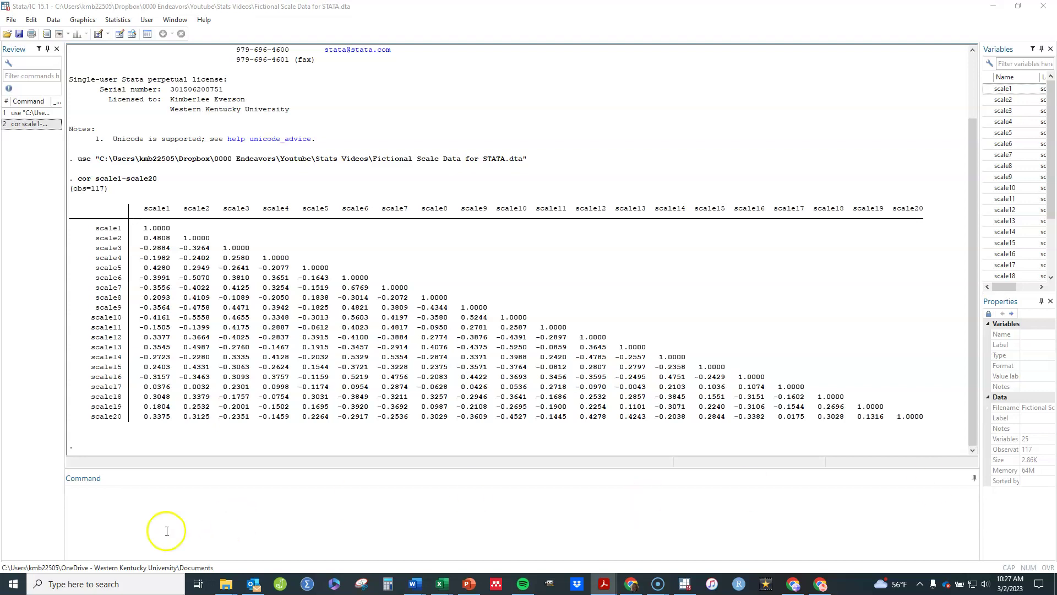
Open the help page for the correlate command with help cor
click(92, 512)
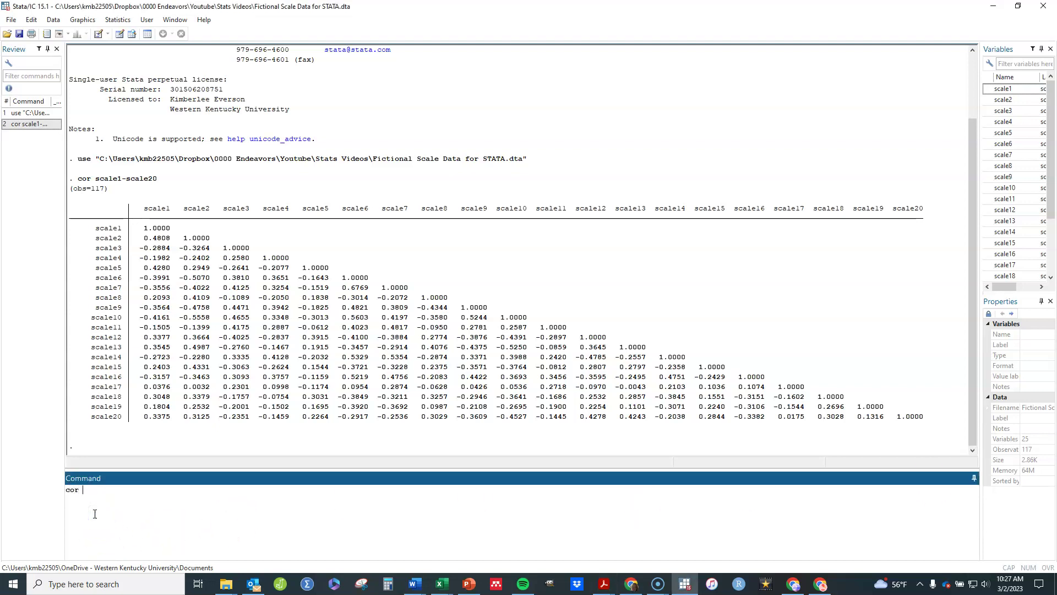
text(help cor)
key(Return)
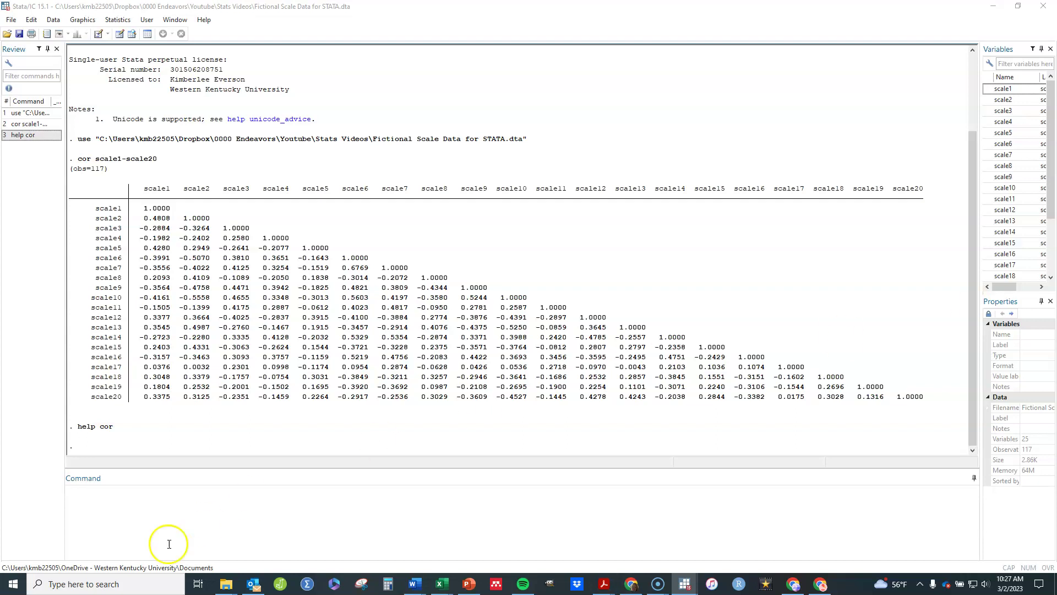
Rerun the recalled correlation with the c option to show the covariance matrix
click(91, 512)
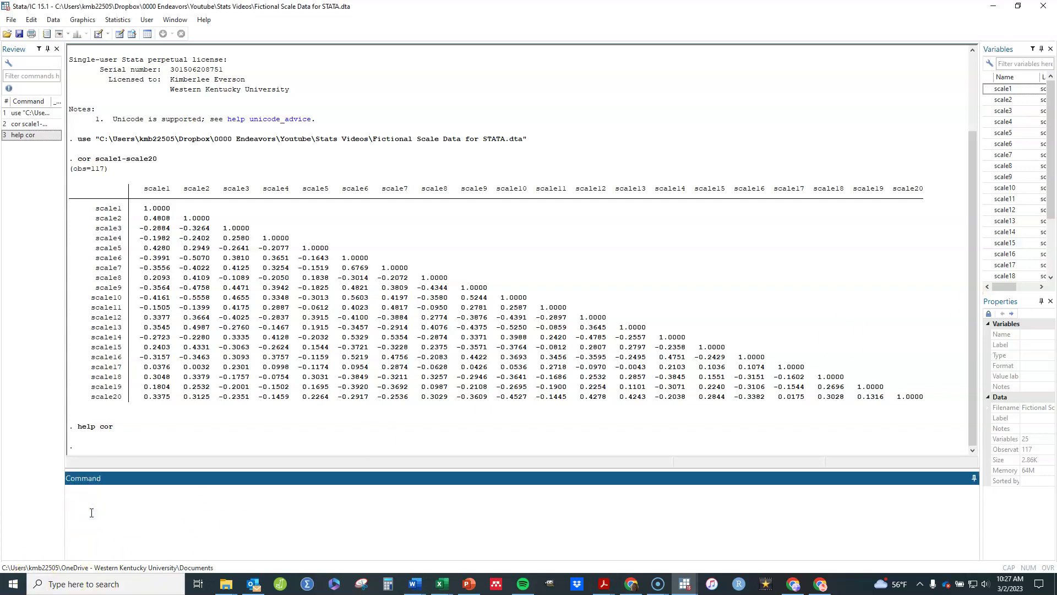
click(21, 125)
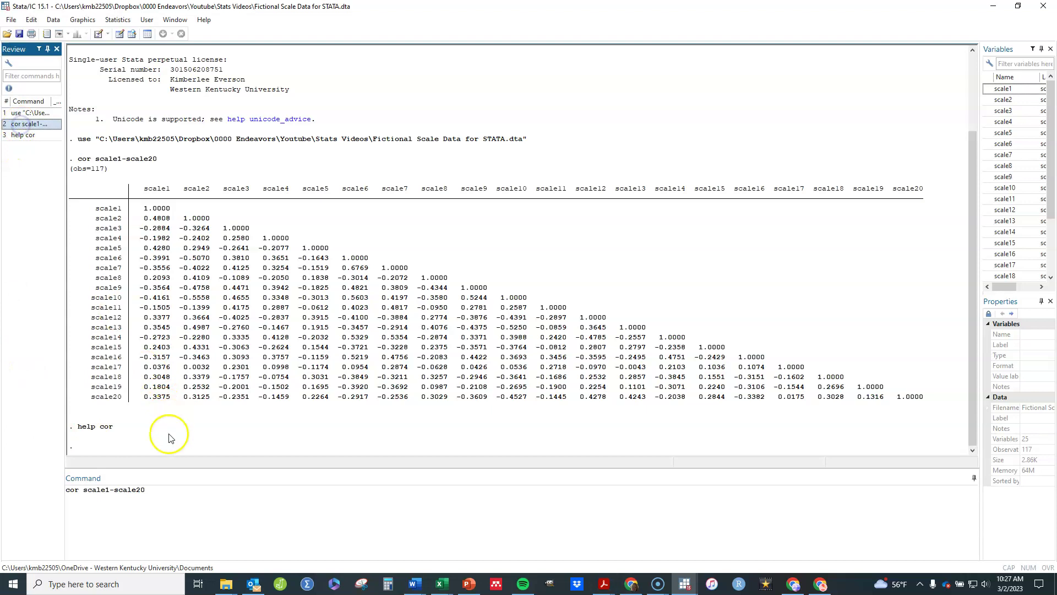
click(165, 490)
text(, c)
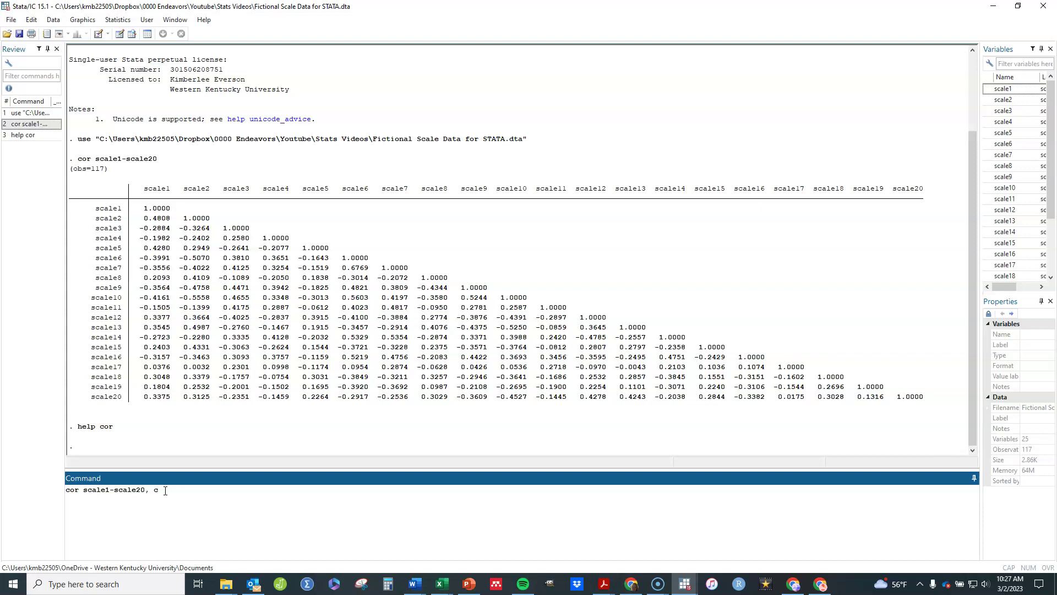
key(Return)
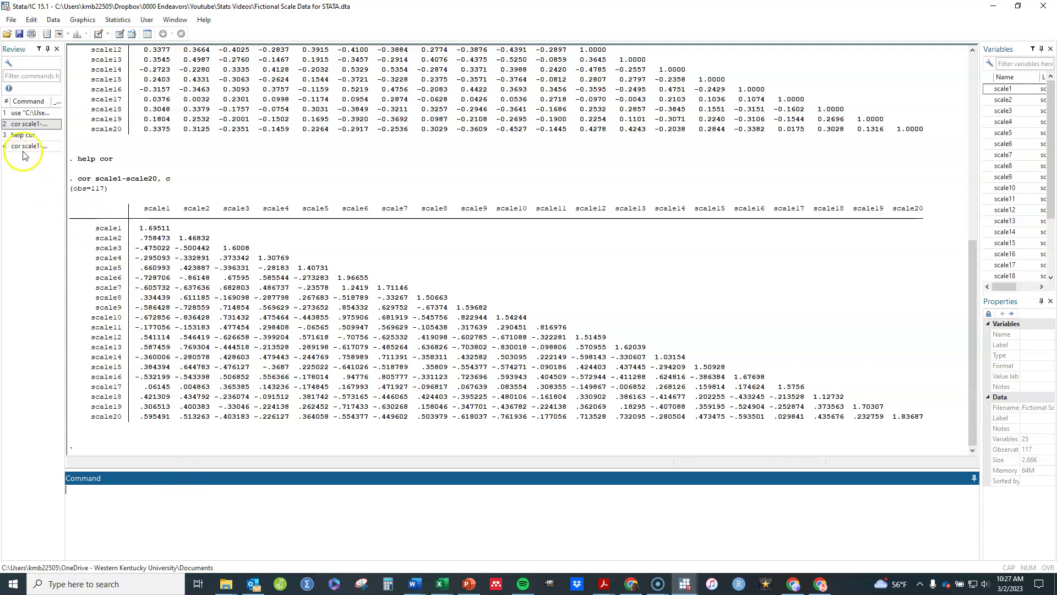
Run cor scale1-scale20, m and view the means, standard deviations, minimums and maximums table
click(28, 146)
click(174, 493)
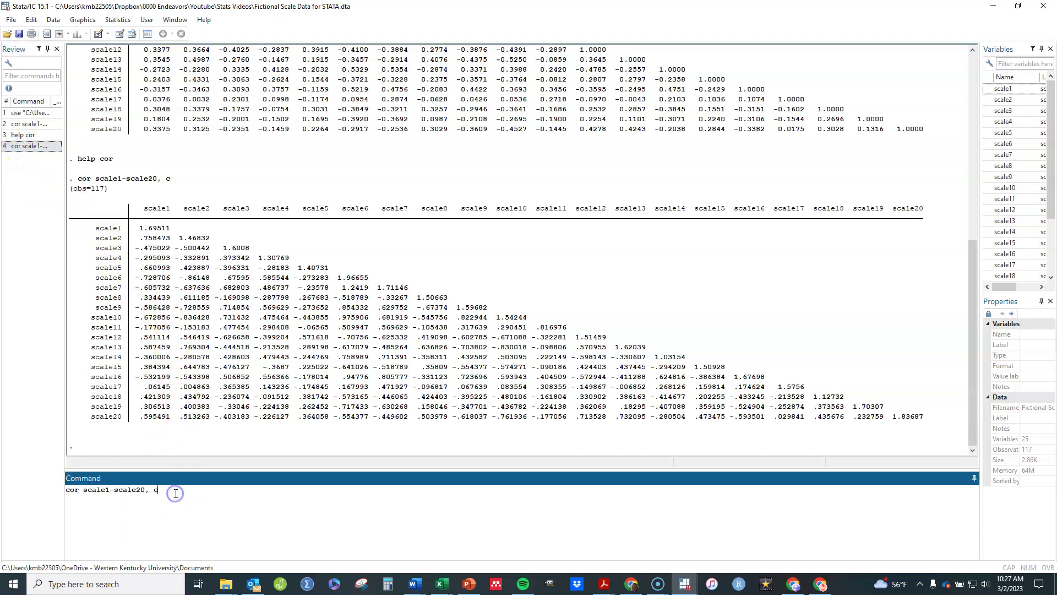
key(BackSpace)
key(Return)
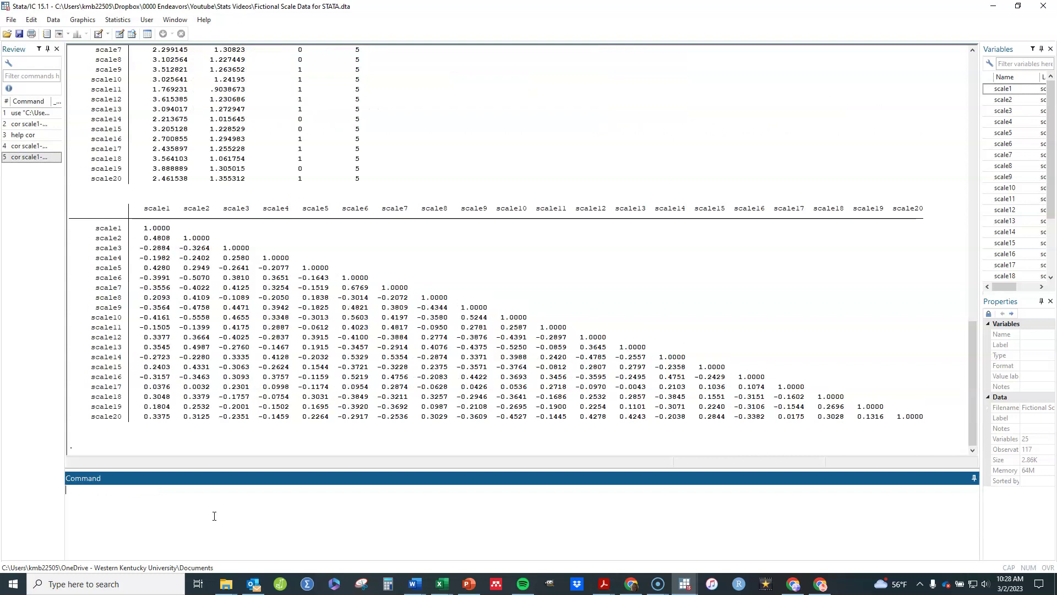
click(209, 515)
drag(970, 364, 972, 313)
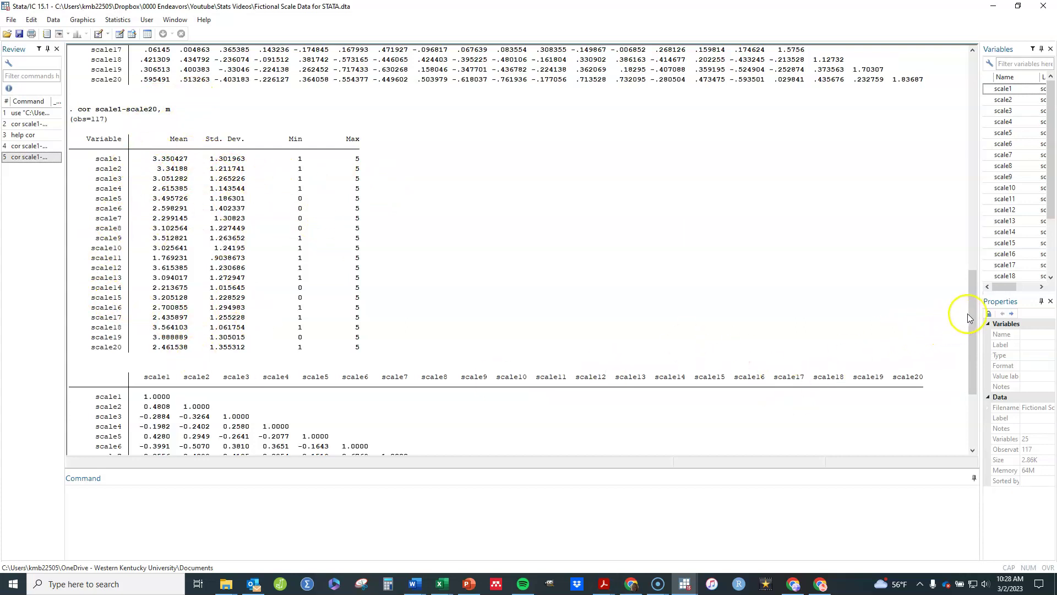
drag(973, 312, 973, 385)
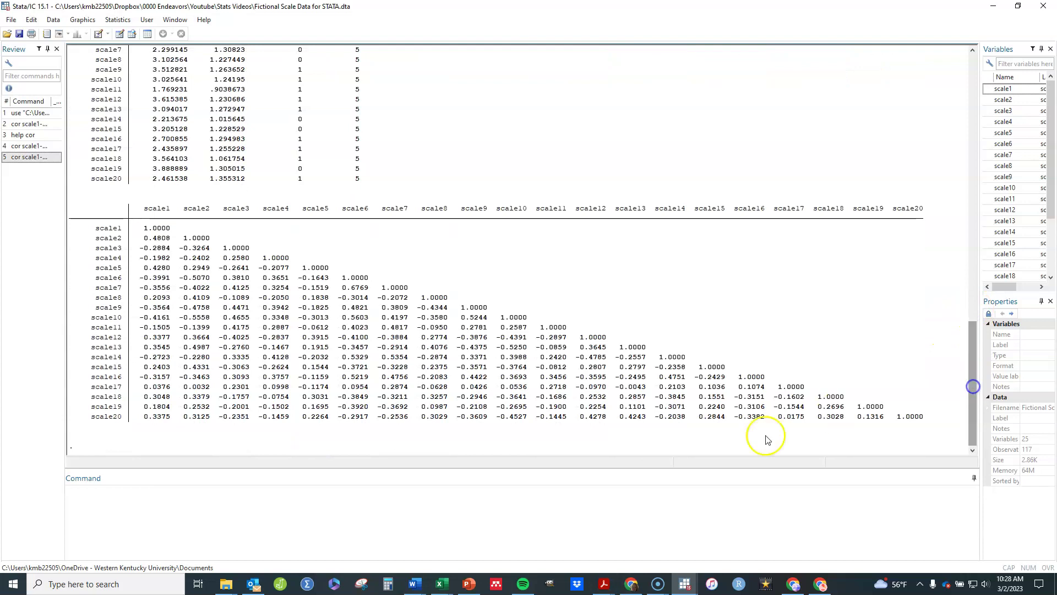
click(118, 516)
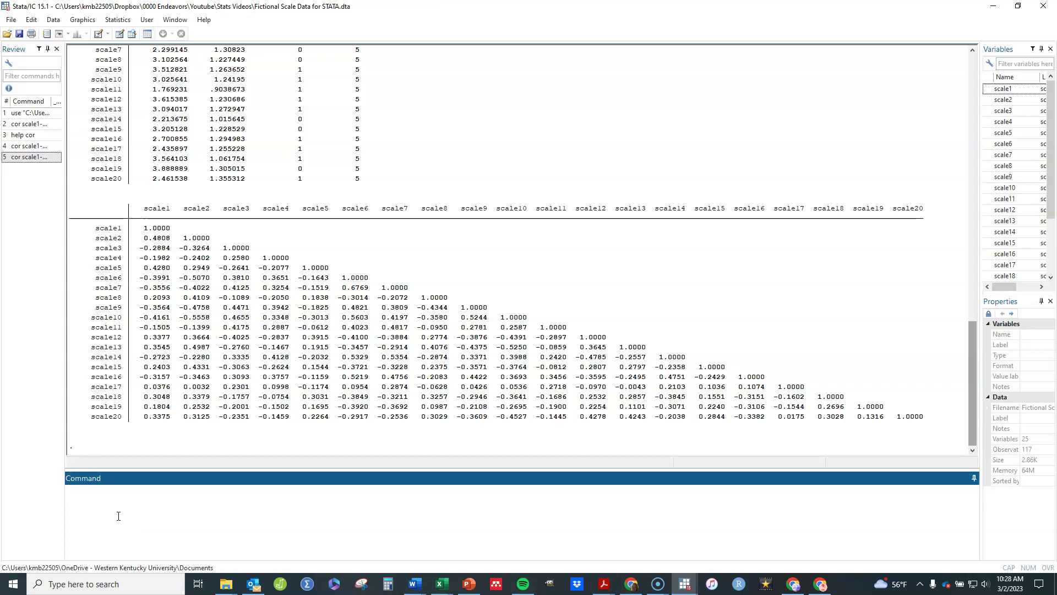
Run pwcorr scale1-scale20 for pairwise correlations, widen the panels, and recall the command for editing
text(pwcorr scale1-scale20)
key(Return)
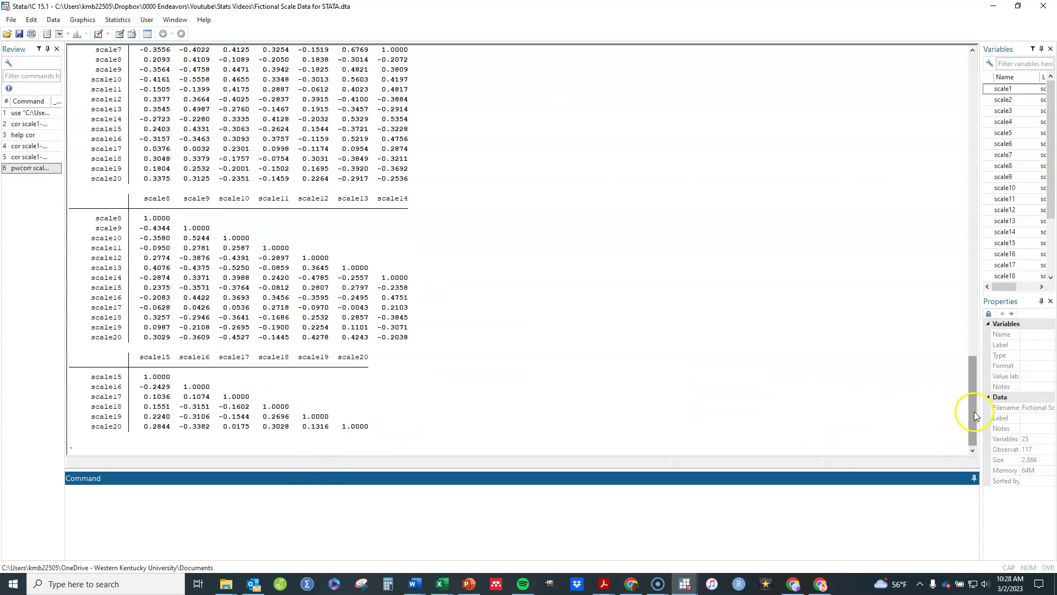
drag(974, 412, 971, 365)
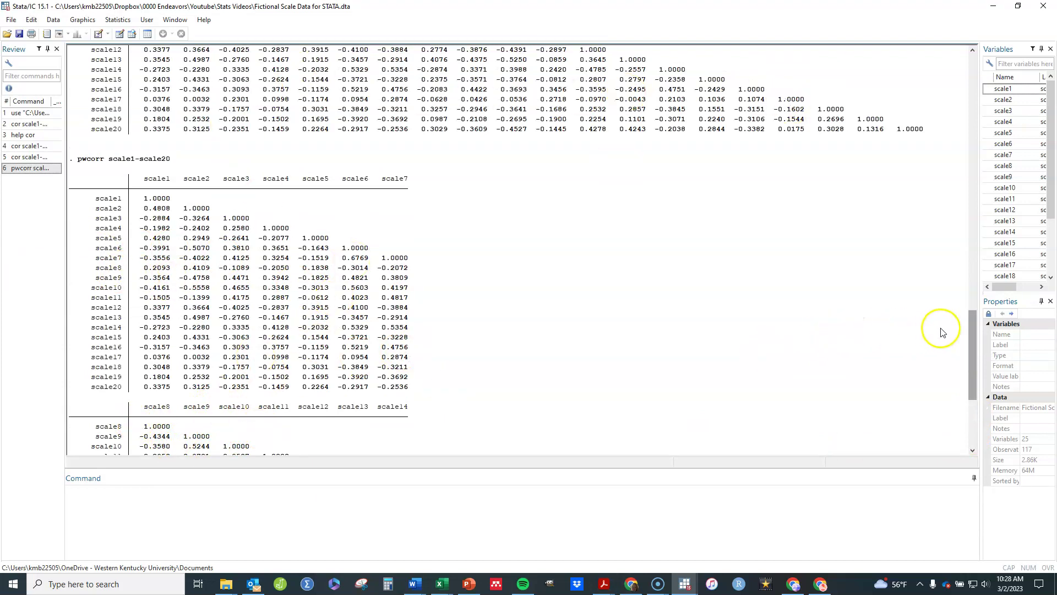
drag(972, 319, 971, 370)
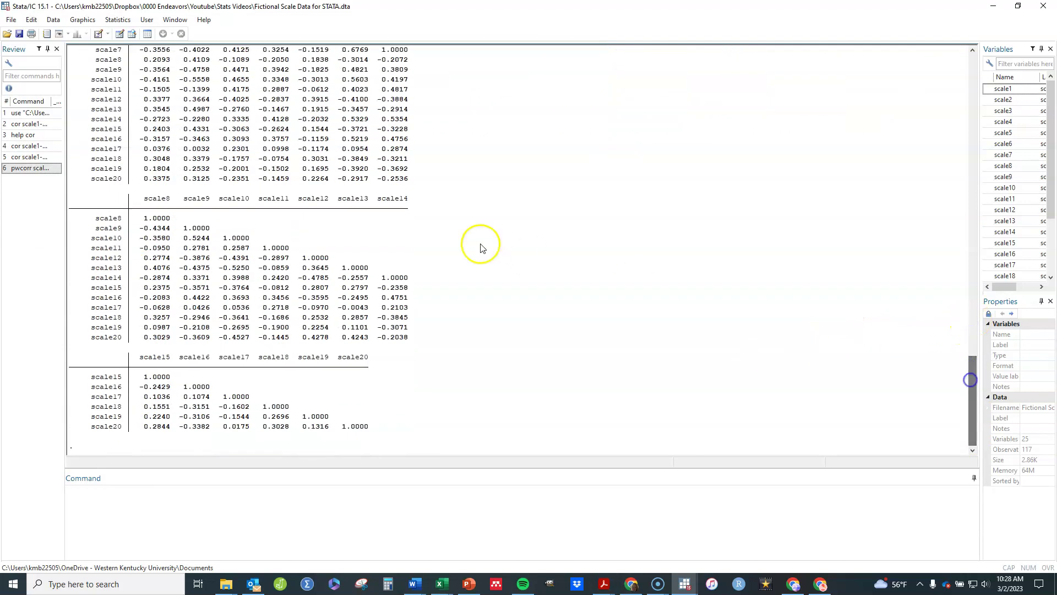
drag(980, 236, 900, 246)
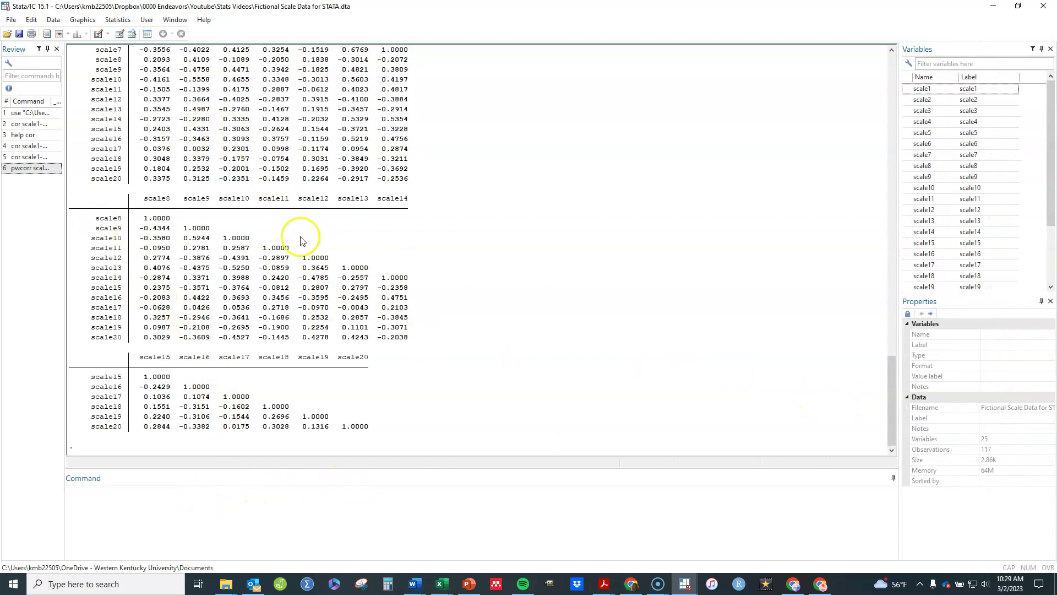
click(34, 168)
click(177, 491)
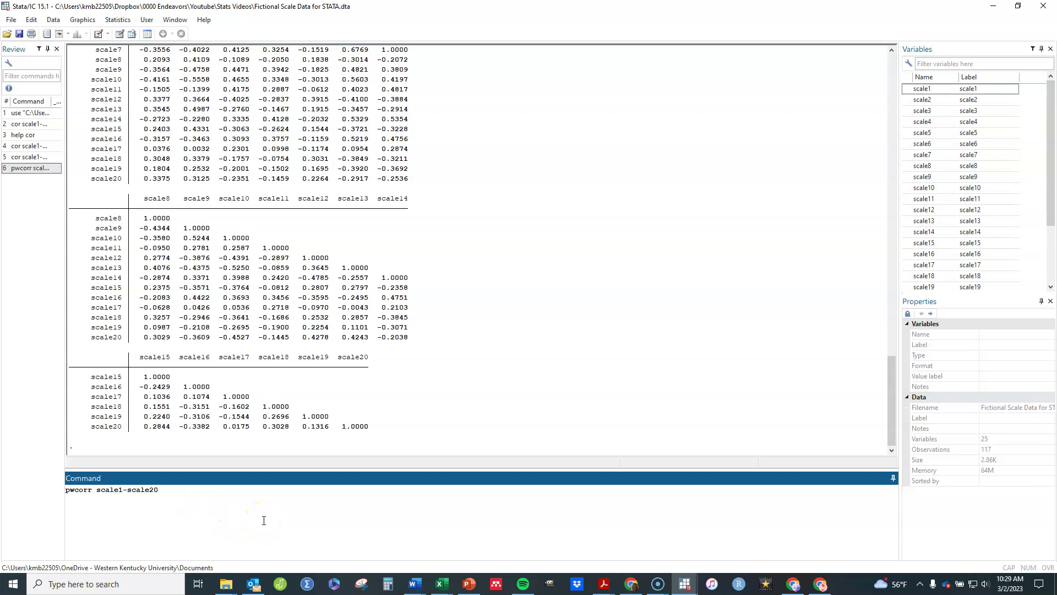
Run pwcorr scale1-scale20 with sig, then add star(.01) to flag coefficients significant at .01
text(sig)
key(Return)
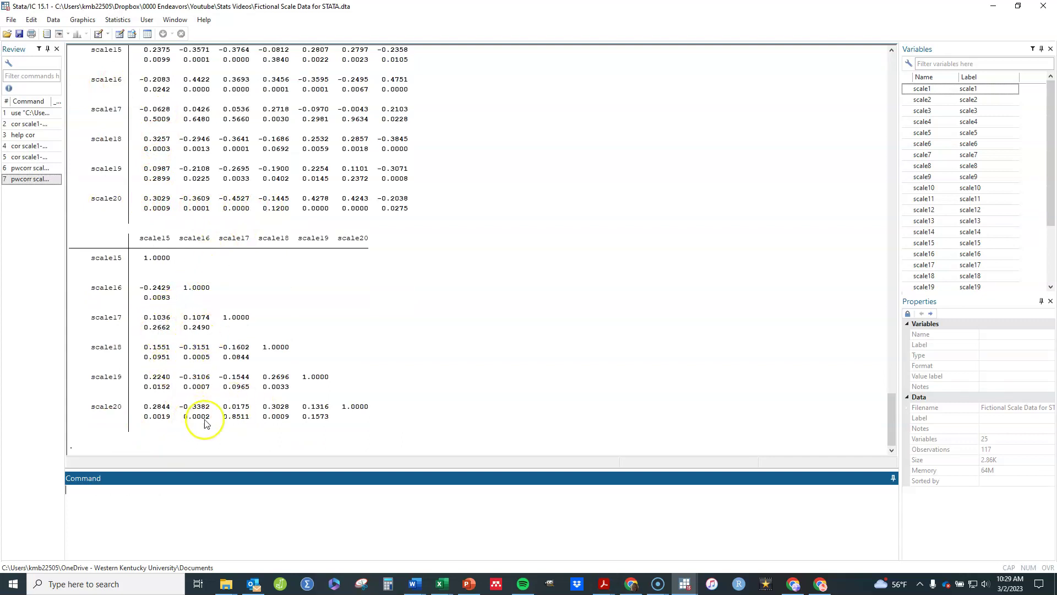
click(27, 178)
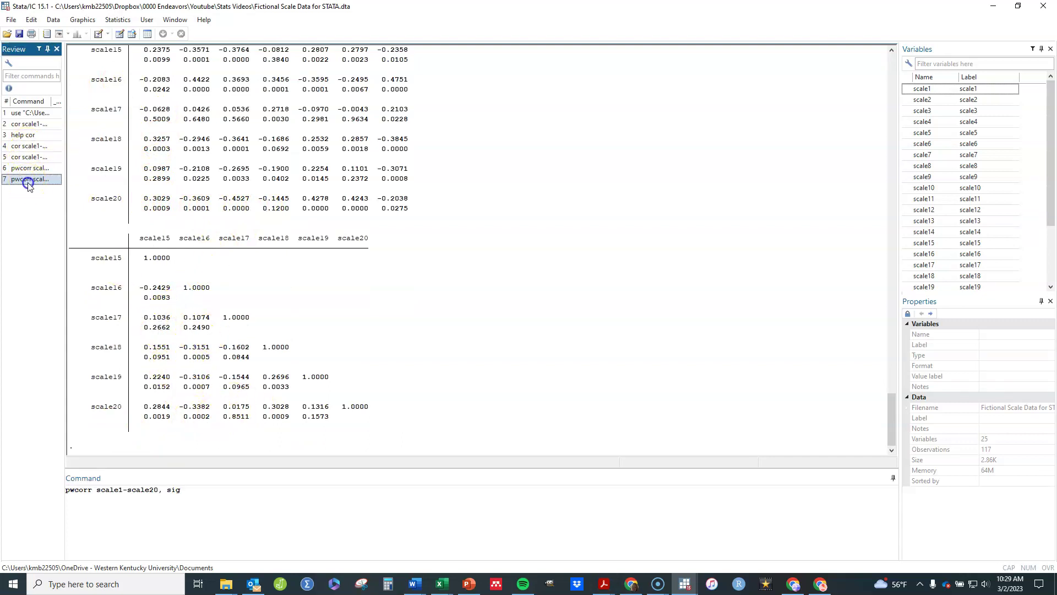
click(202, 499)
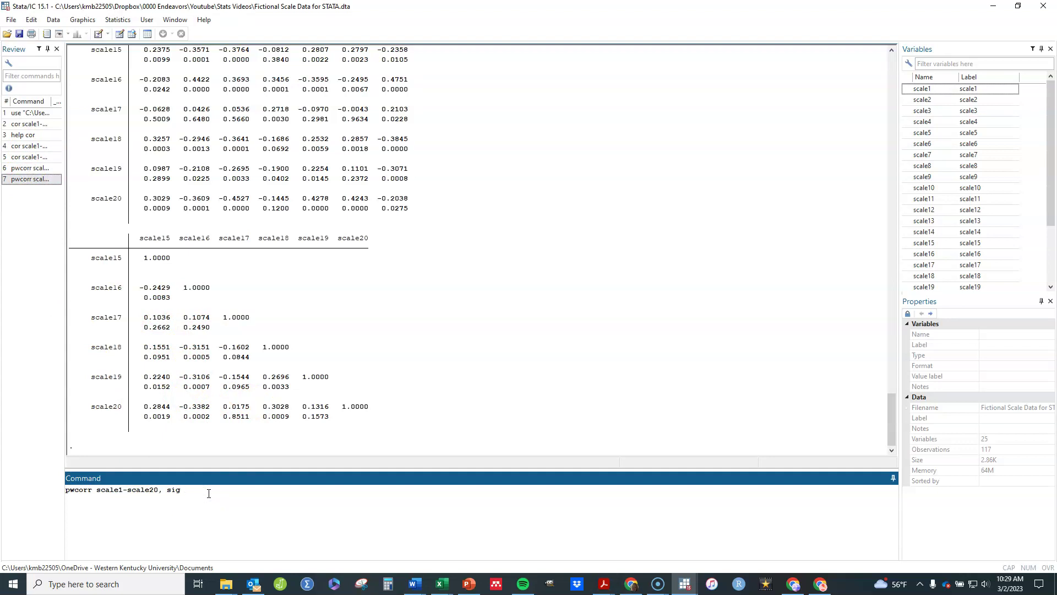
text(star)
text((.01))
key(Return)
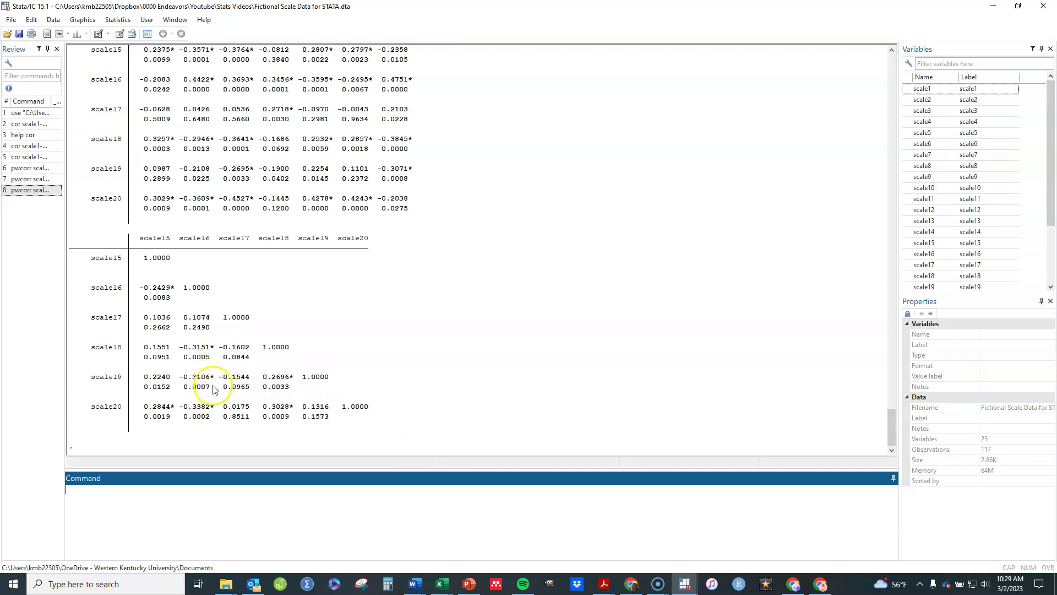
Drop the sig option and rerun pwcorr scale1-scale20, star(.01) without p-values
click(40, 193)
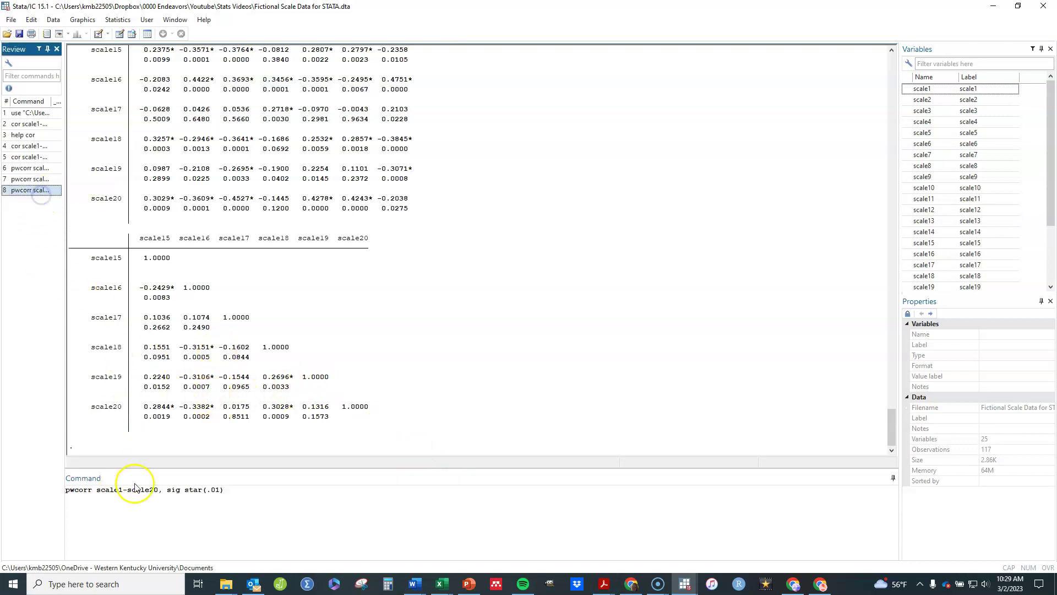
click(182, 490)
key(BackSpace)
key(BackSpace)
key(BackSpace)
key(BackSpace)
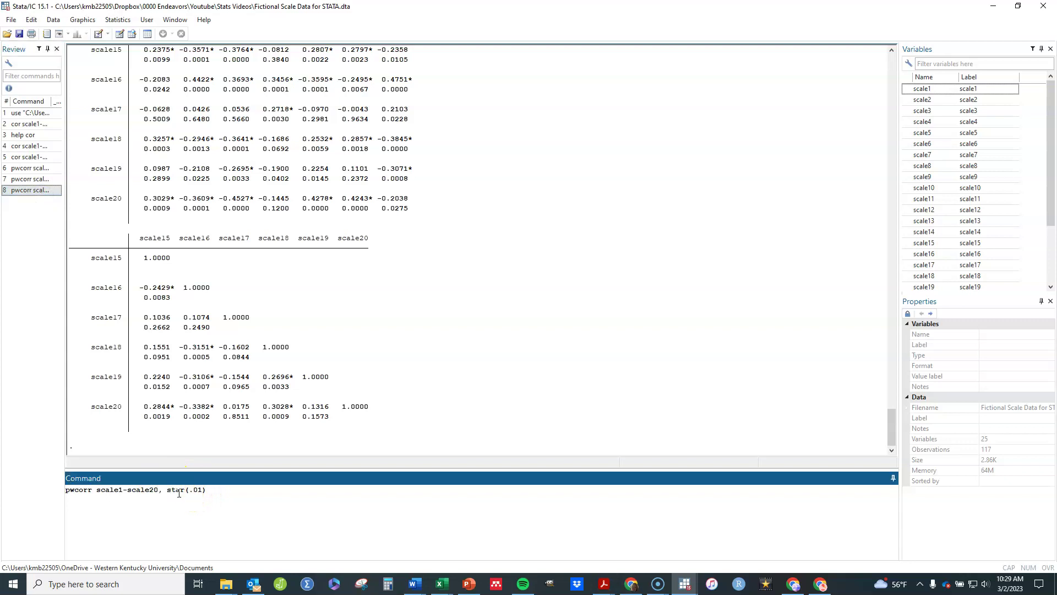
key(Return)
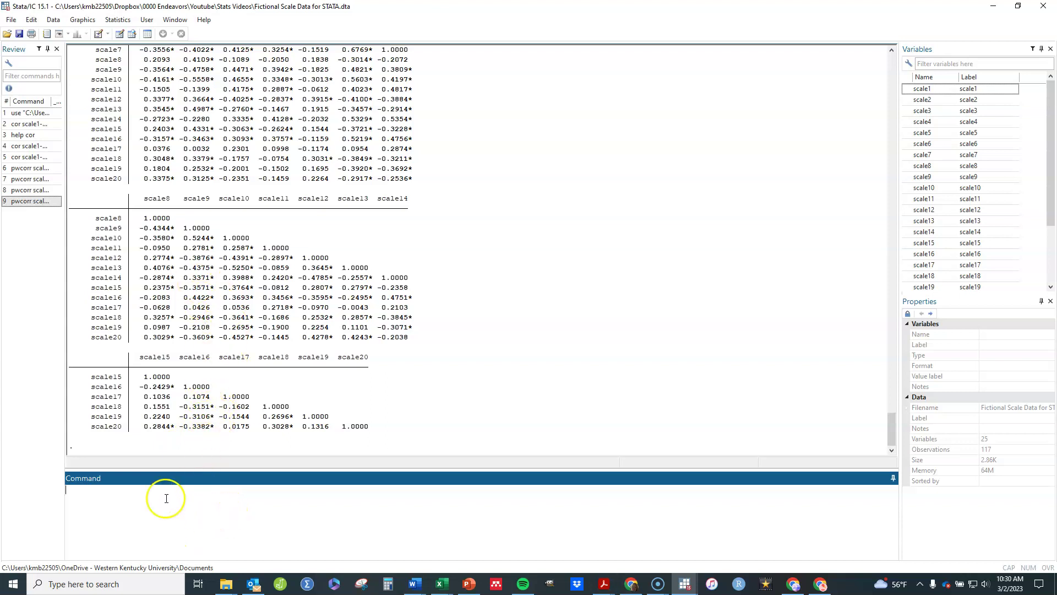
Add print(.05) so coefficients not significant at .05 are left blank
click(31, 201)
click(232, 490)
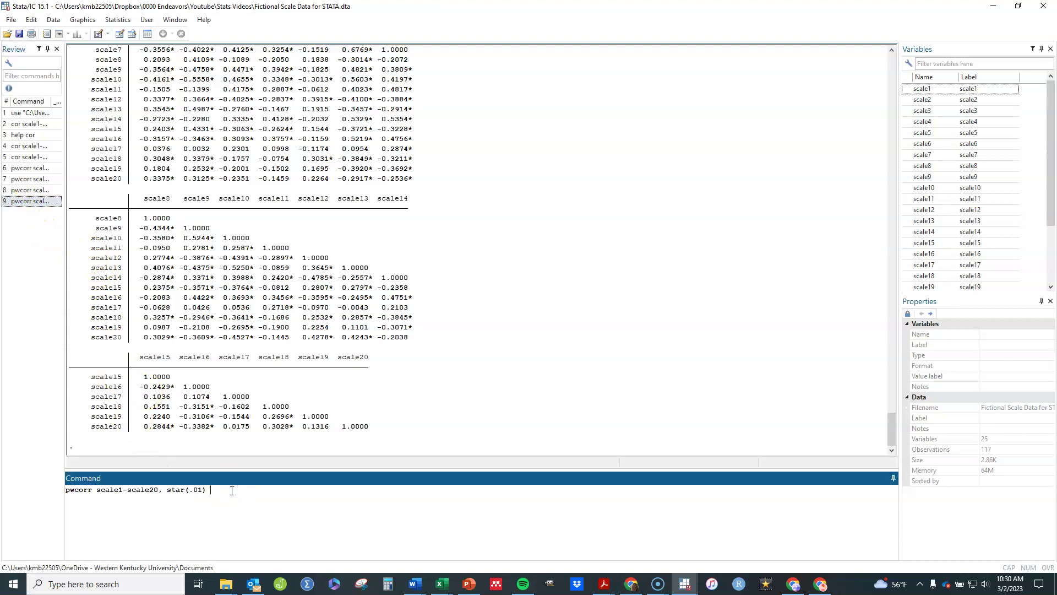
text(print(.05))
click(220, 489)
key(Return)
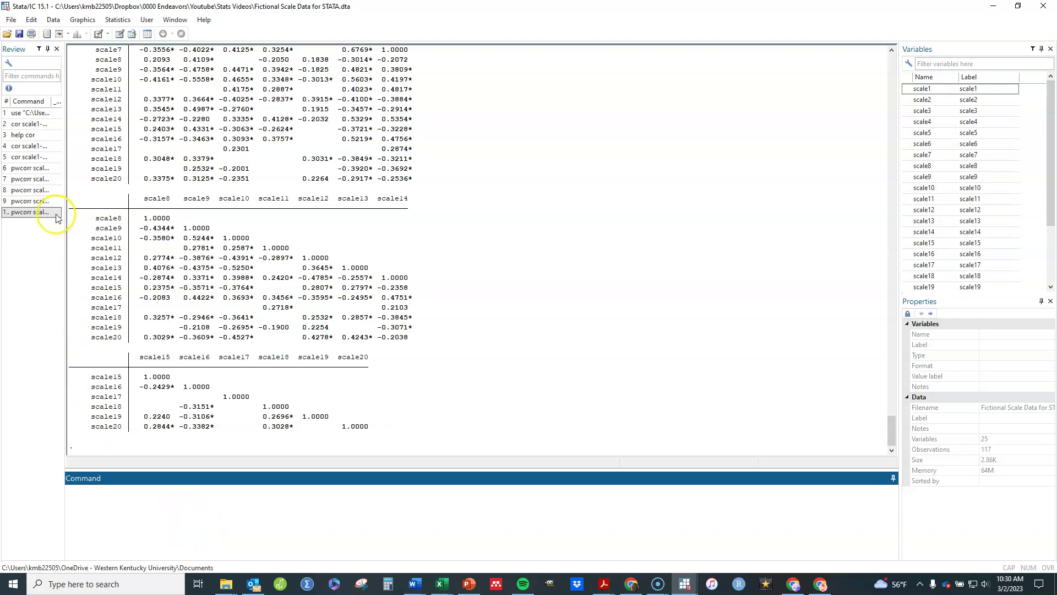
Append the b option to the starred, print(.05) pwcorr command for Bonferroni-adjusted significance
click(32, 214)
click(288, 491)
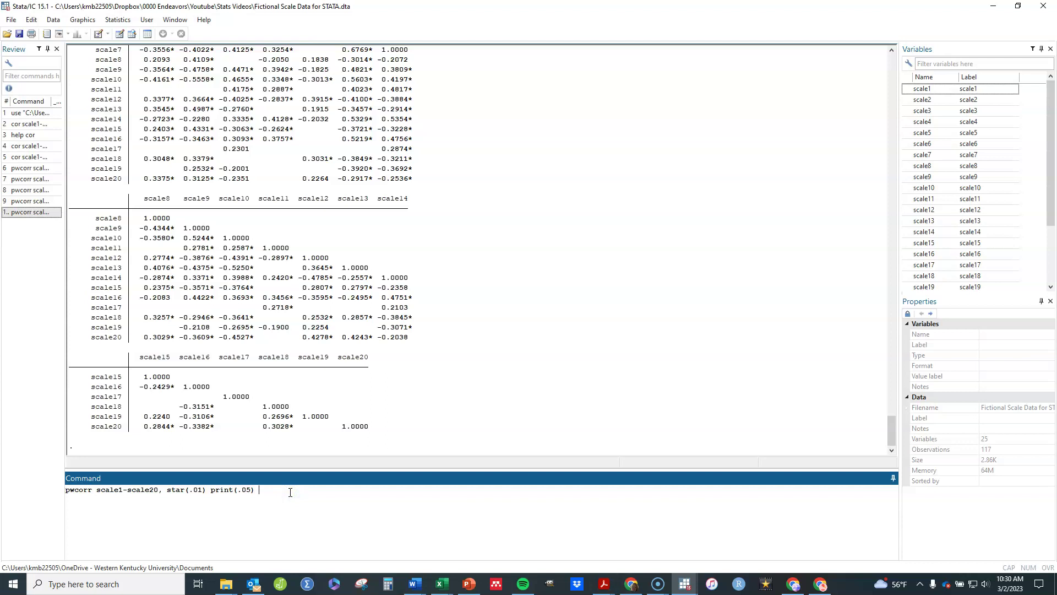
text(b)
key(Return)
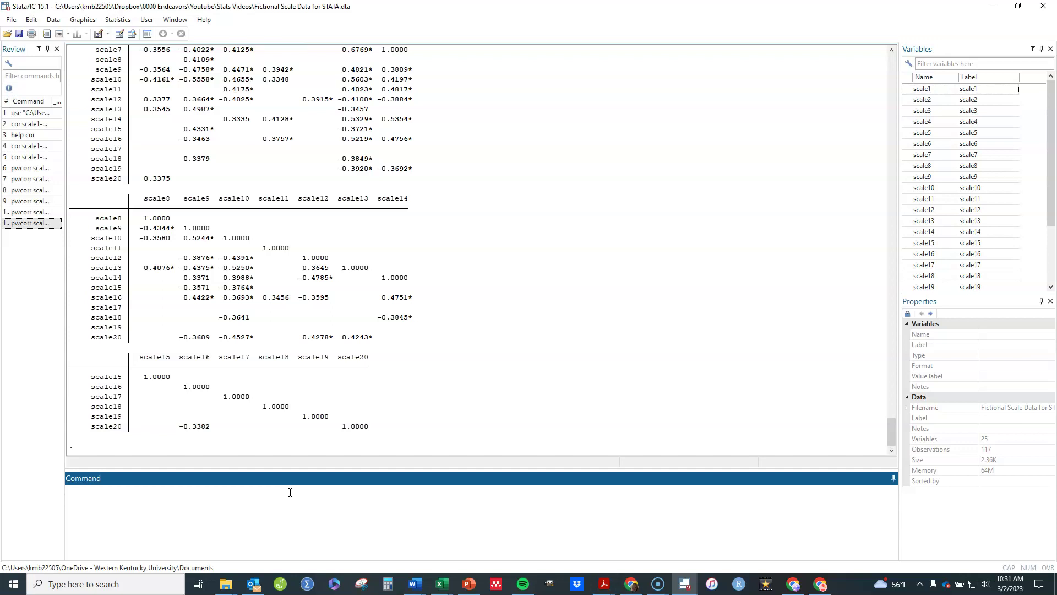
Add the obs and case options to the Bonferroni pwcorr command and run it
click(31, 223)
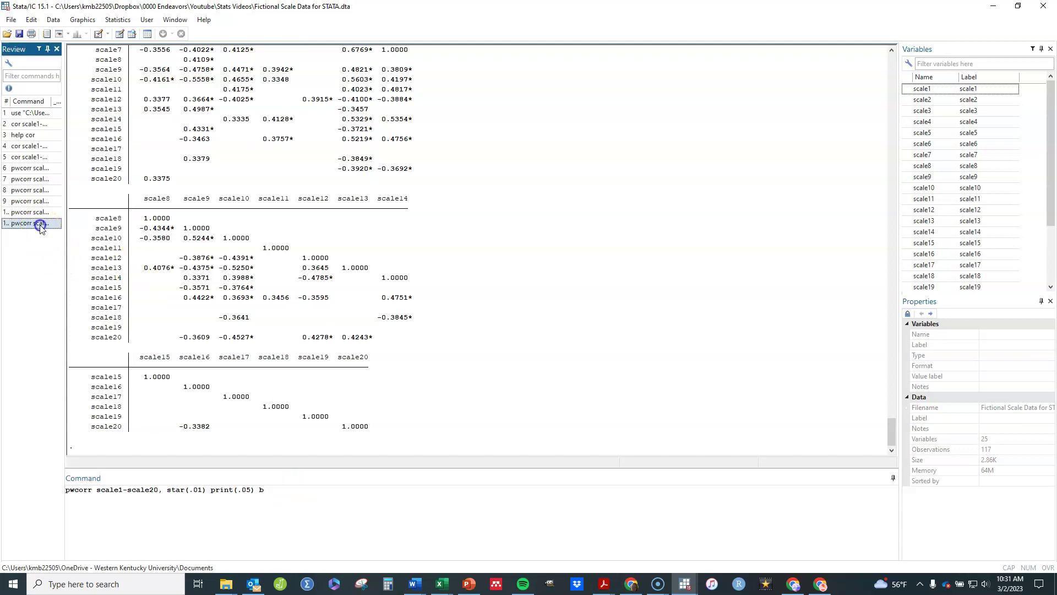
click(309, 494)
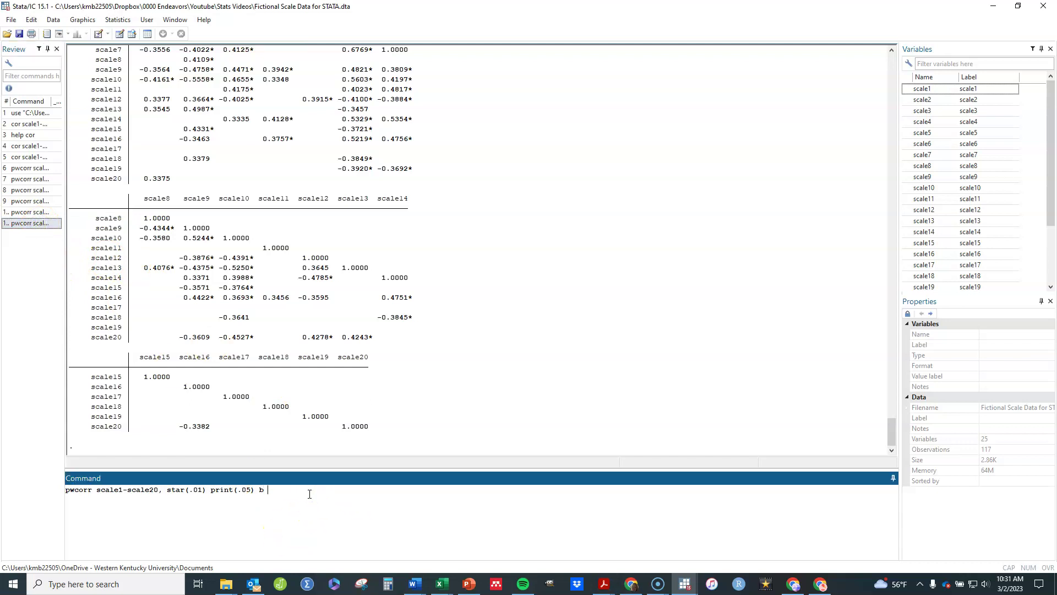
text(obs)
text(ase)
key(Return)
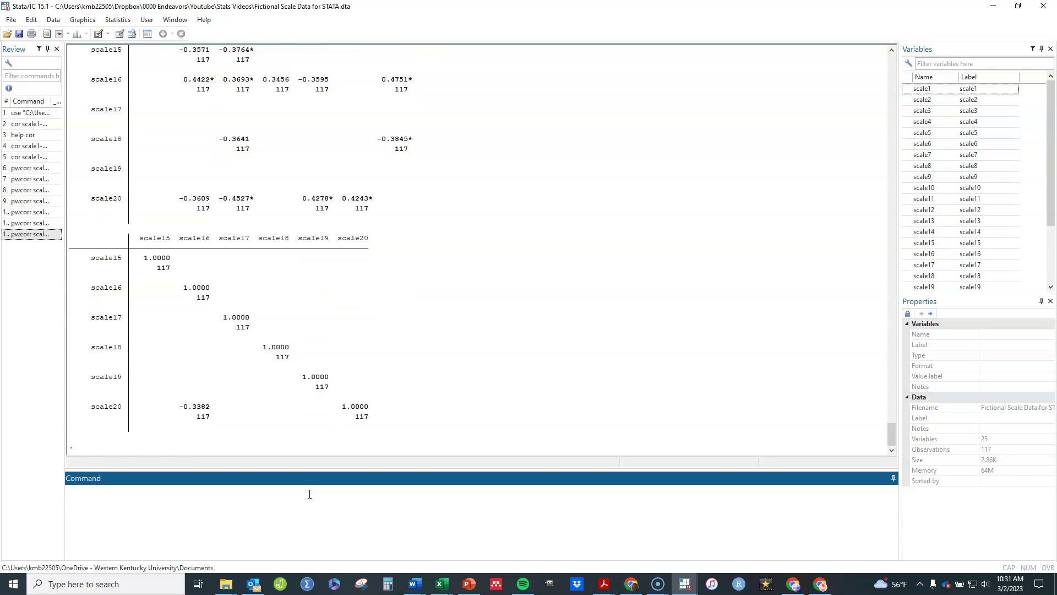
Remove the case option and rerun, showing 117 observations under each coefficient
click(35, 234)
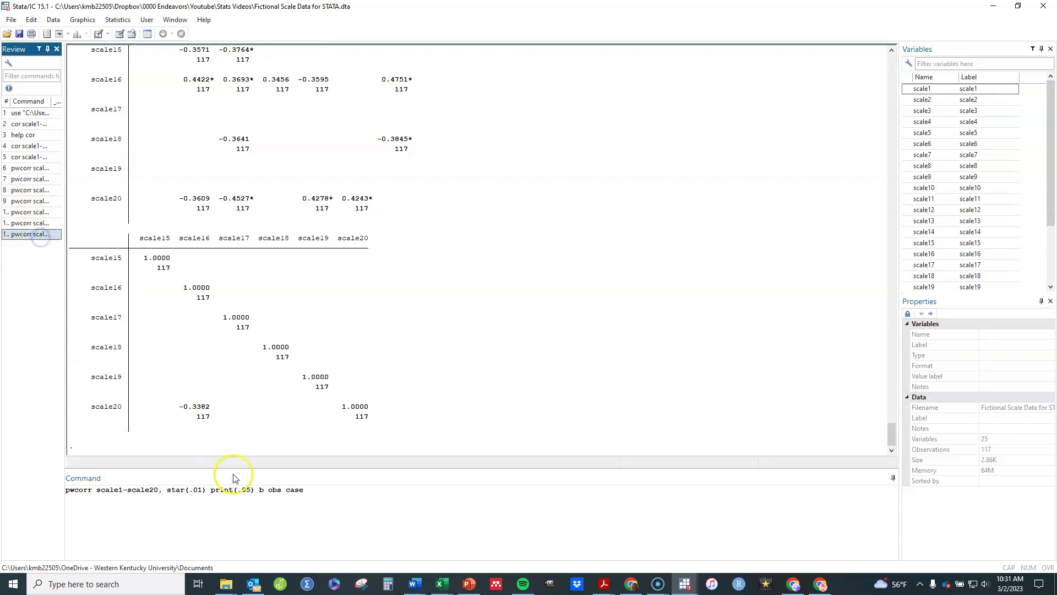
click(336, 491)
key(BackSpace)
key(BackSpace)
key(BackSpace)
key(BackSpace)
key(Return)
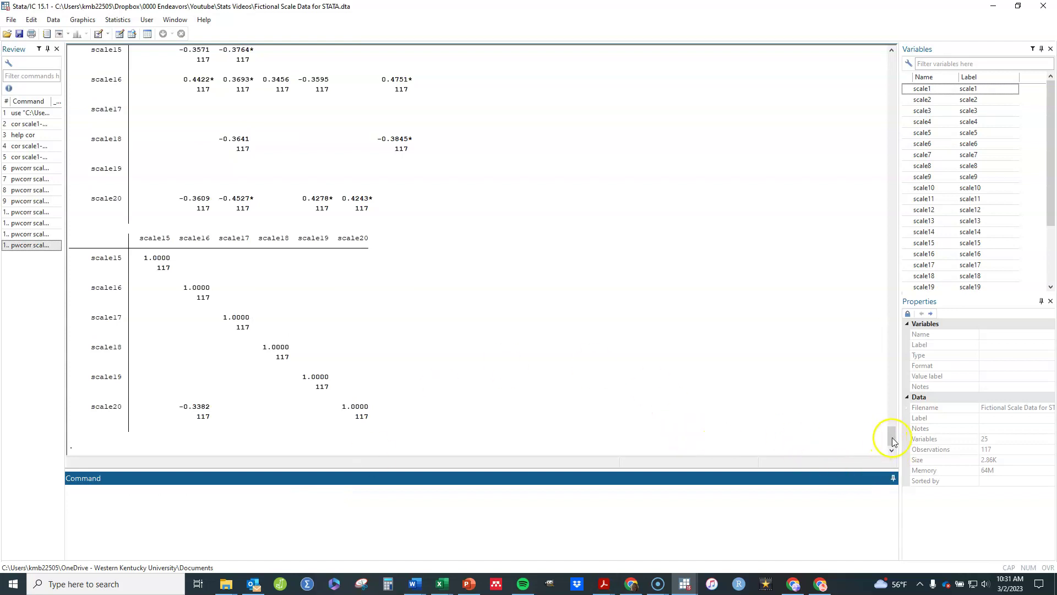
mouse_move(891, 438)
mouse_down()
mouse_move(893, 405)
mouse_move(892, 433)
mouse_up()
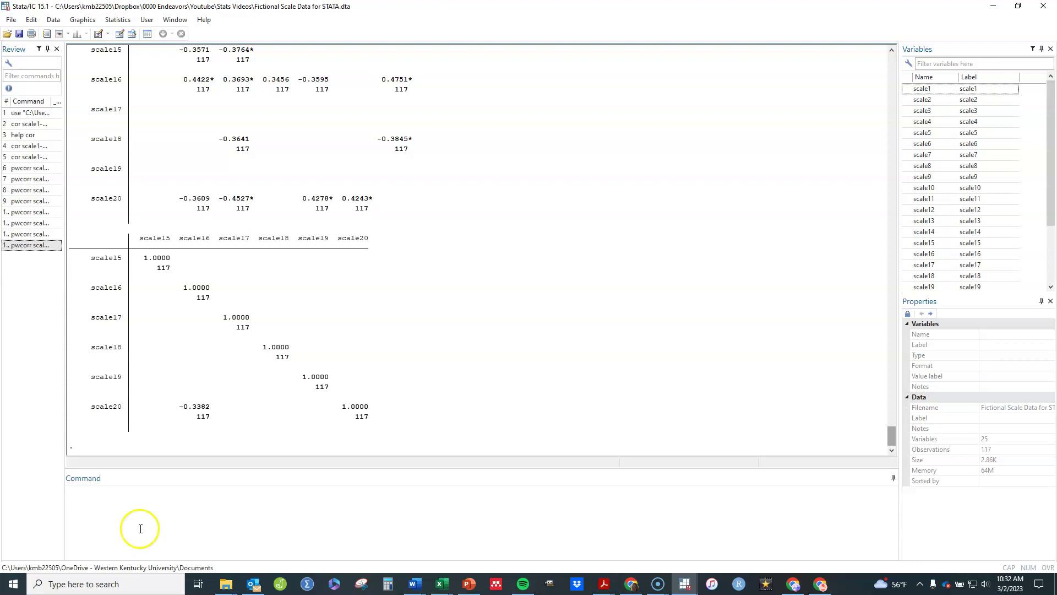
click(138, 529)
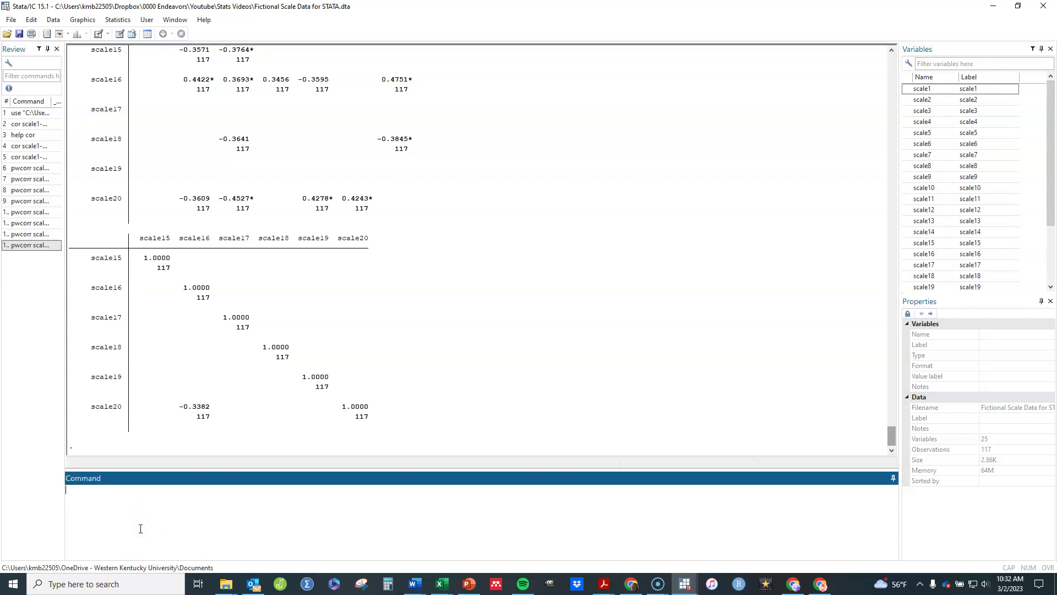
click(143, 534)
click(251, 353)
key(alt+Tab)
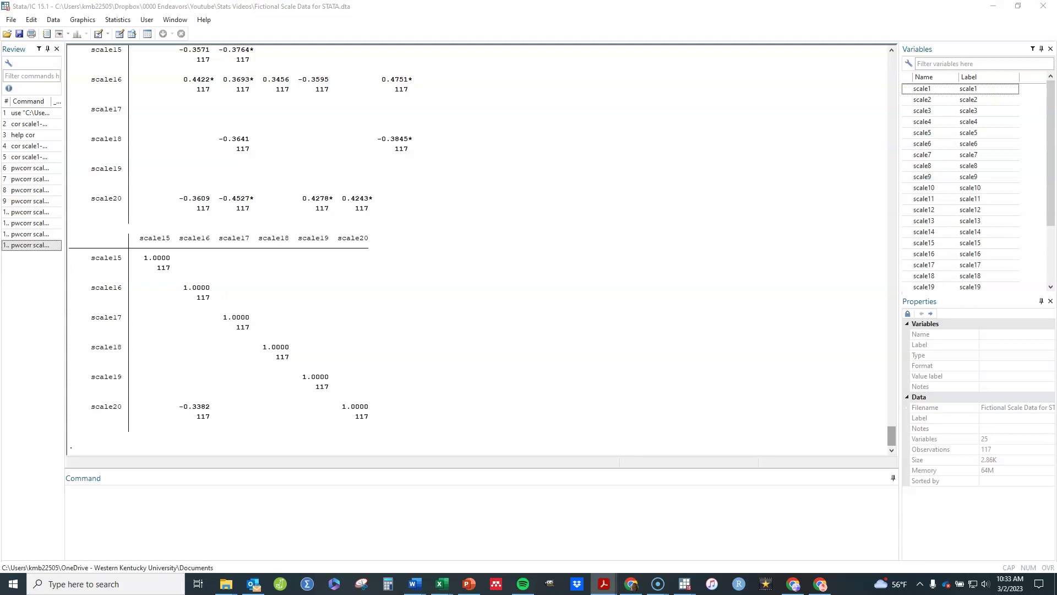
Run spearman scale1-scale20 to get the full Spearman rank correlation matrix over 117 observations
click(372, 516)
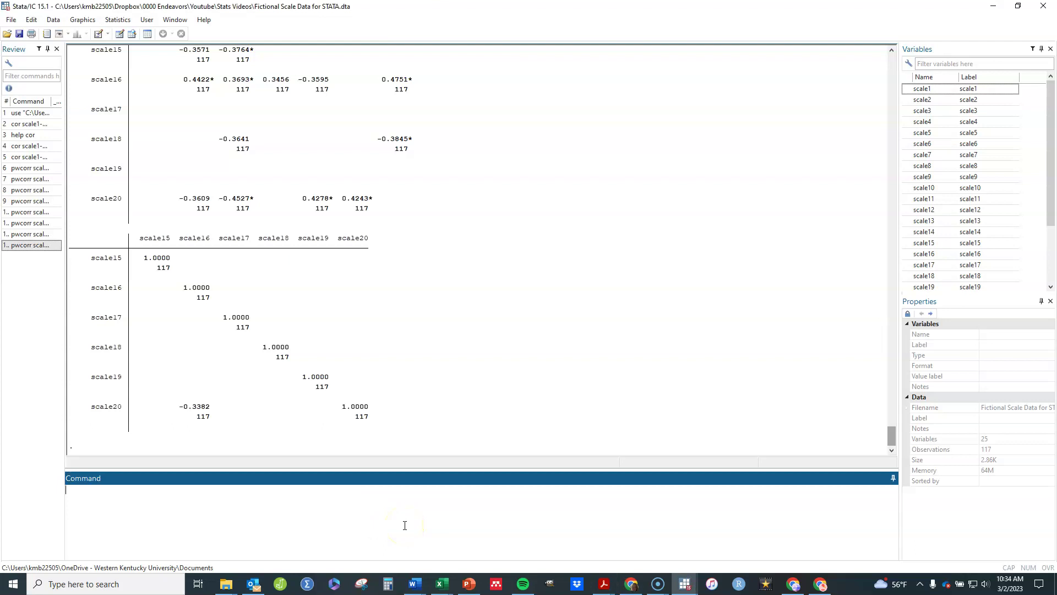
text(spea)
key(BackSpace)
key(BackSpace)
key(BackSpace)
text(pearman scale1-scale20)
key(Return)
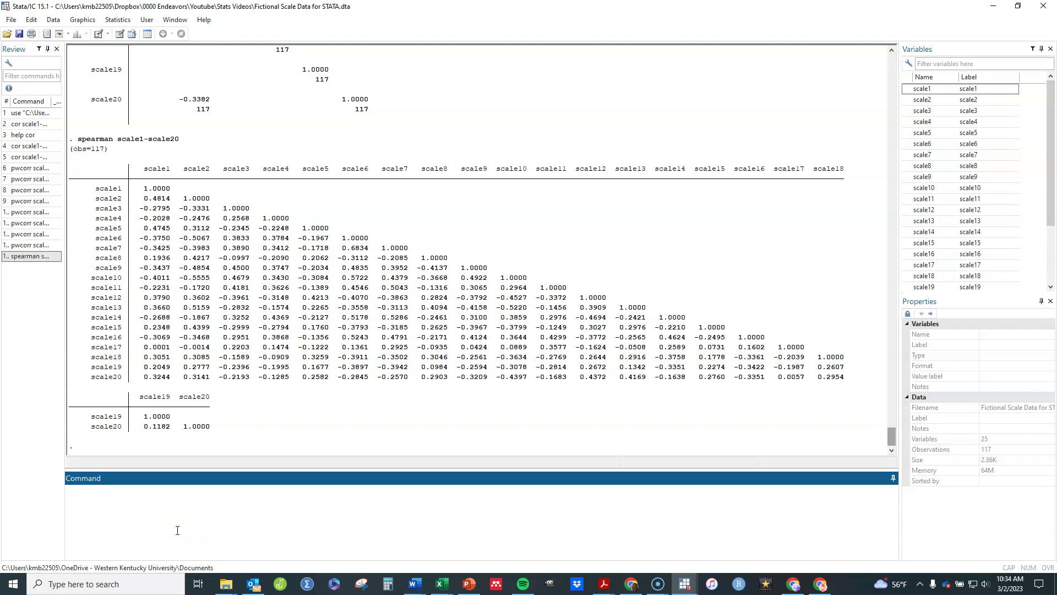
key(alt+Tab)
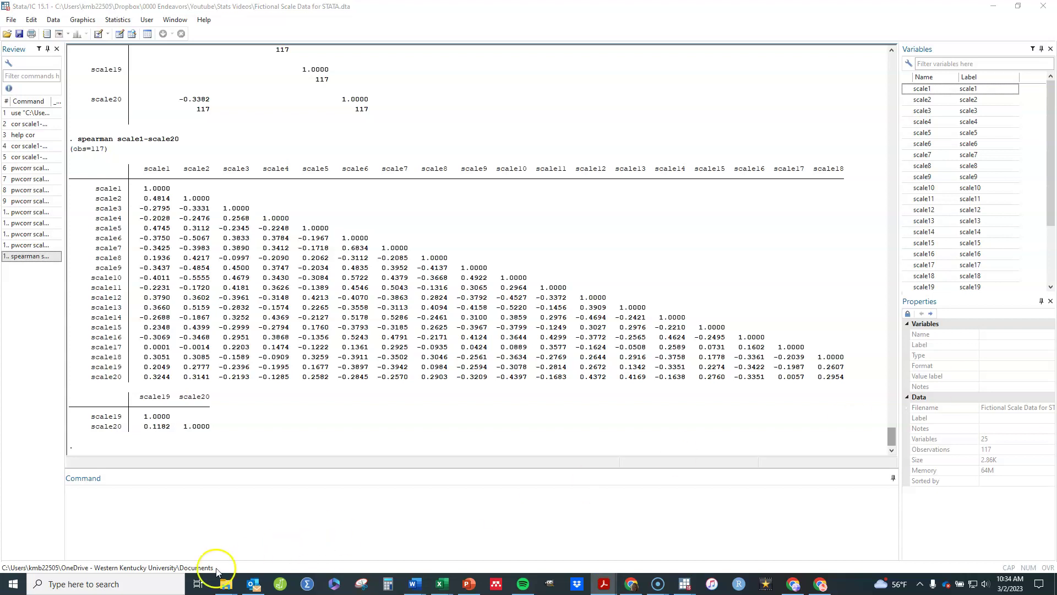
Rerun spearman scale1-scale20 with stats(p) so only p-values appear
click(20, 256)
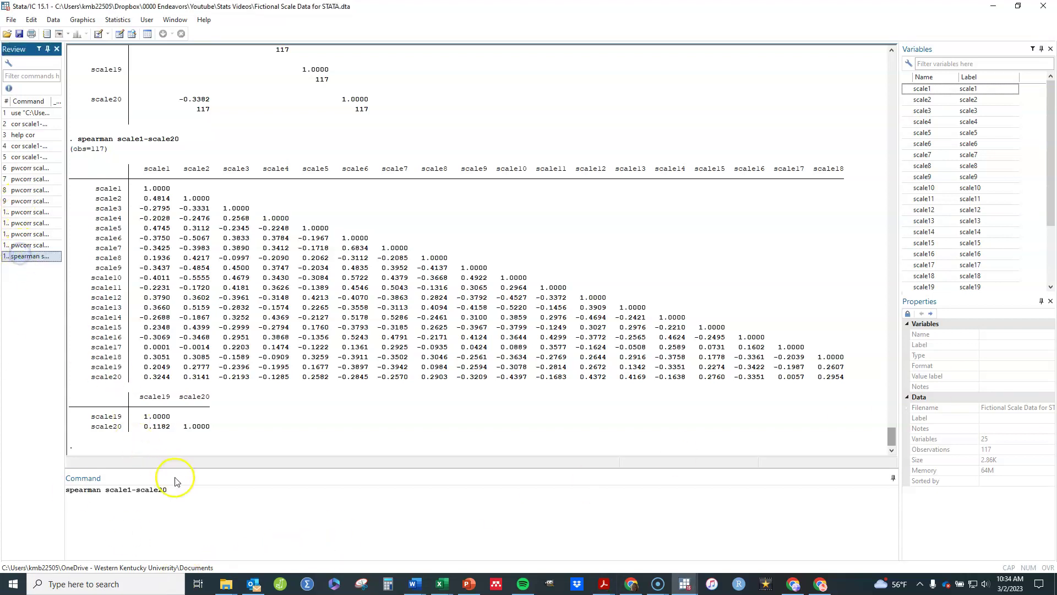
click(181, 496)
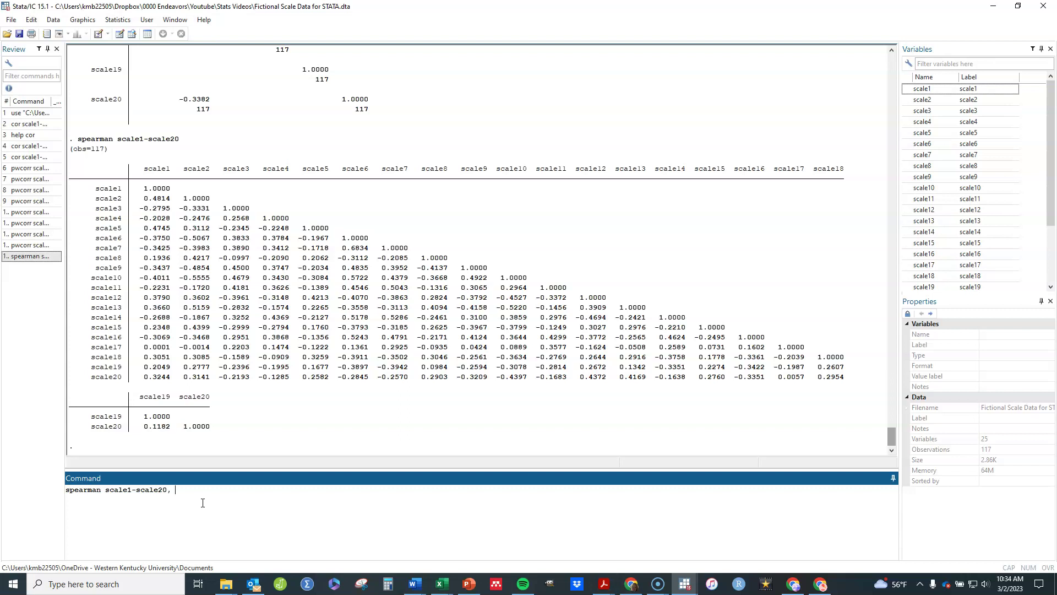
text(, stats()
click(202, 490)
text(rho)
click(214, 491)
key(BackSpace)
key(BackSpace)
key(BackSpace)
text(p)
key(Return)
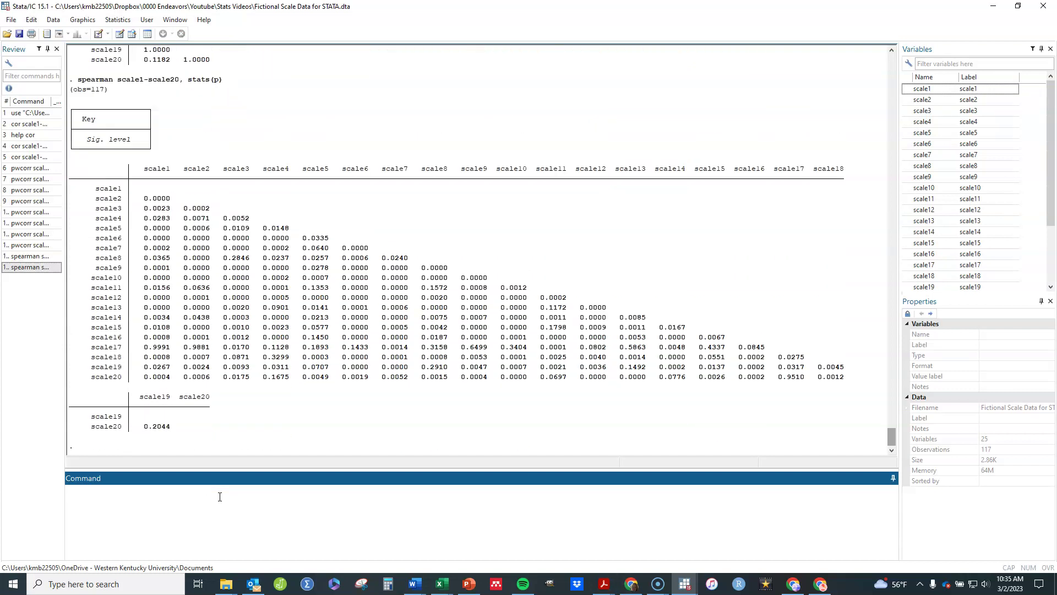
Rerun the Spearman correlations with stats(rho p) to list coefficients and p-values
click(25, 267)
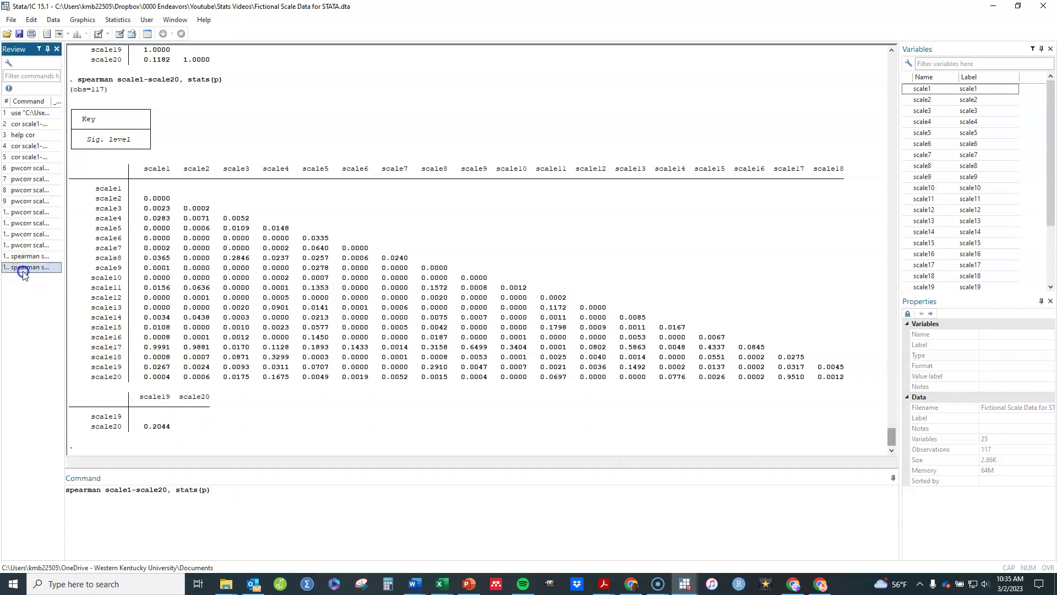
click(203, 489)
text(rho)
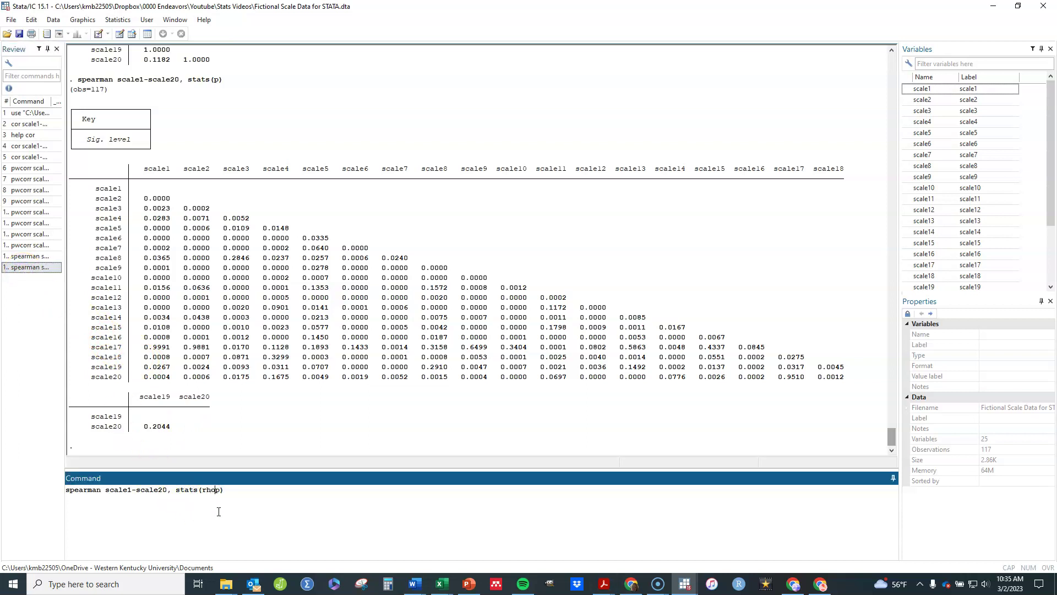
key(Return)
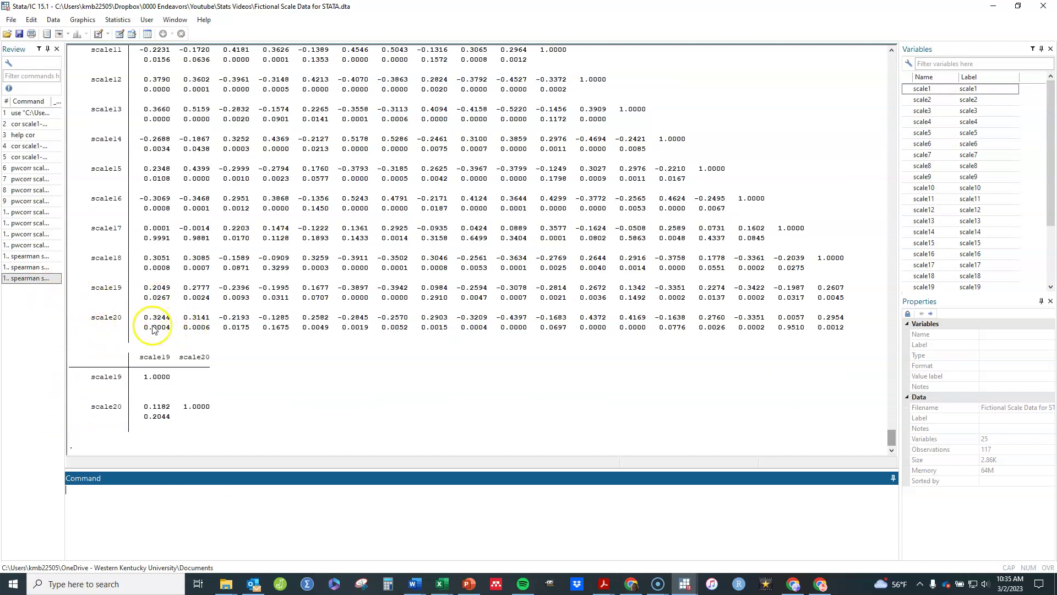
Add the b option to Bonferroni-adjust the Spearman p-values, then recall that command
click(32, 279)
click(235, 490)
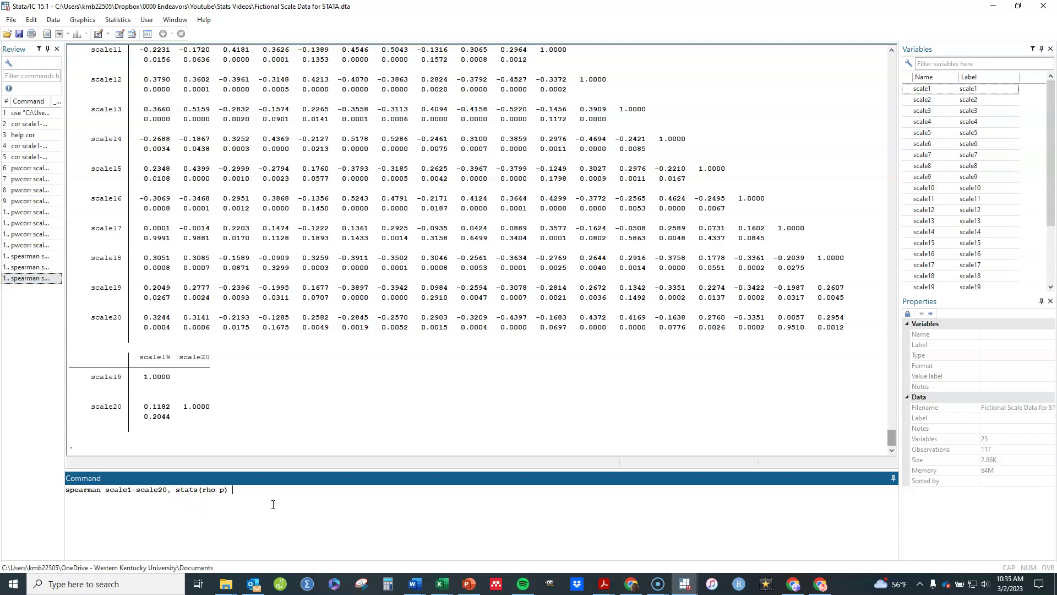
text(bonf)
key(BackSpace)
key(BackSpace)
key(BackSpace)
key(Return)
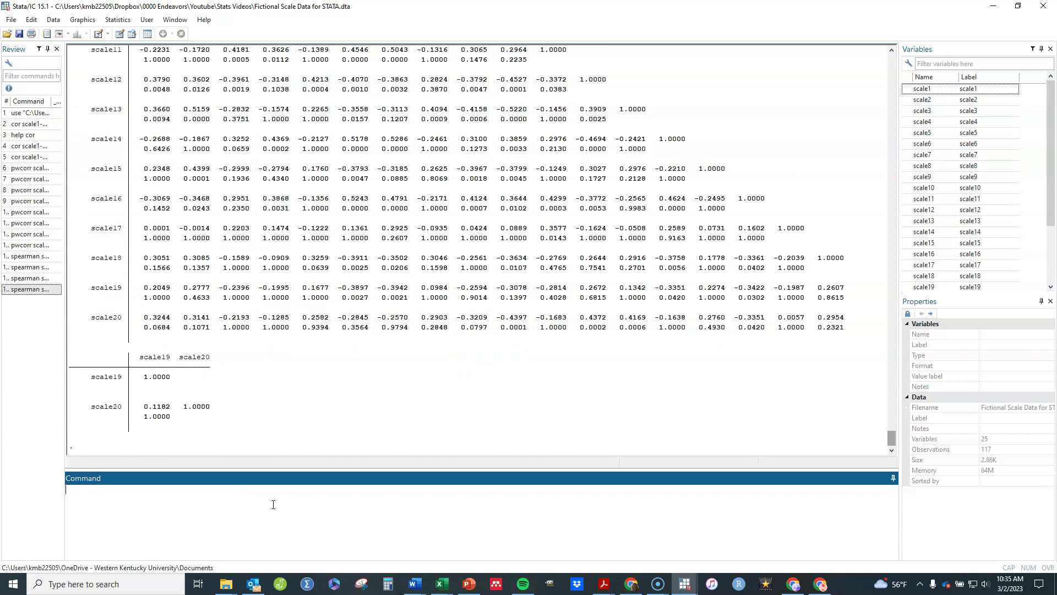
click(22, 289)
click(251, 494)
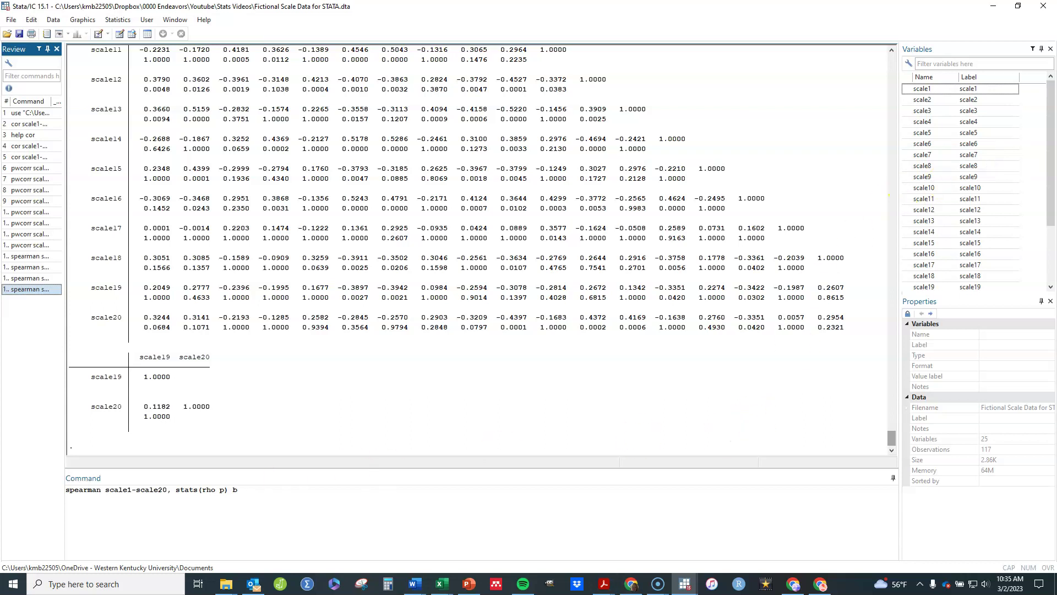
key(alt+Tab)
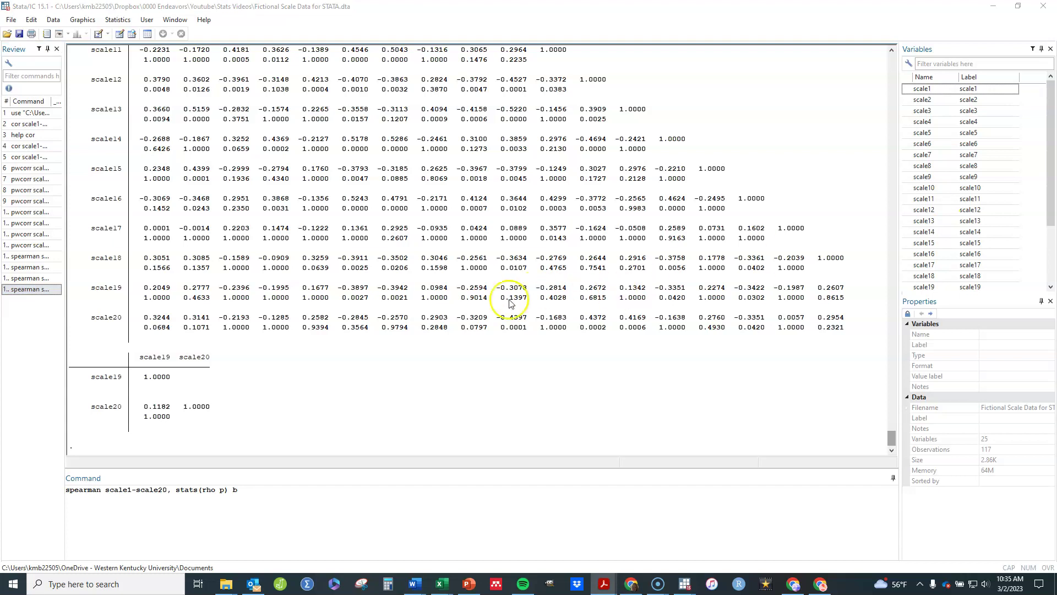
click(269, 495)
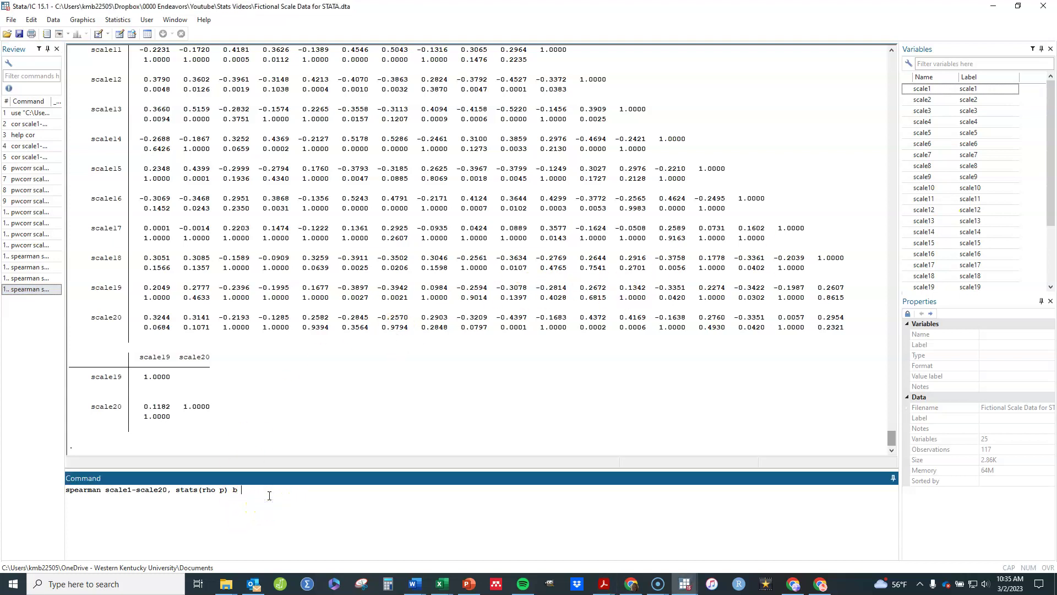
Append star(.01) print(.05) to the Bonferroni Spearman command and run it
text(st)
text(ar(.01) print(.05))
key(Return)
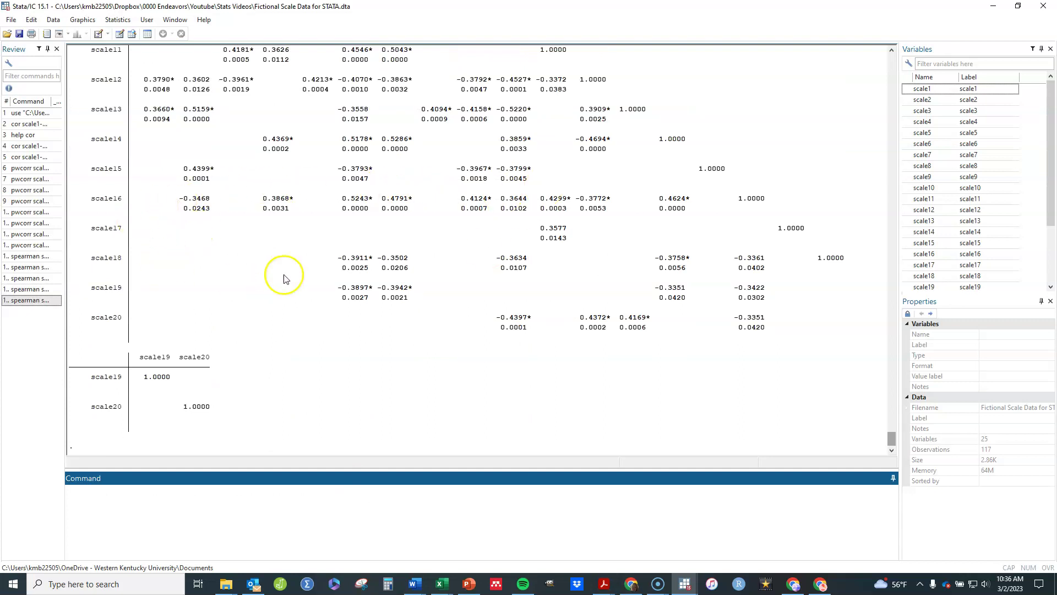
click(243, 487)
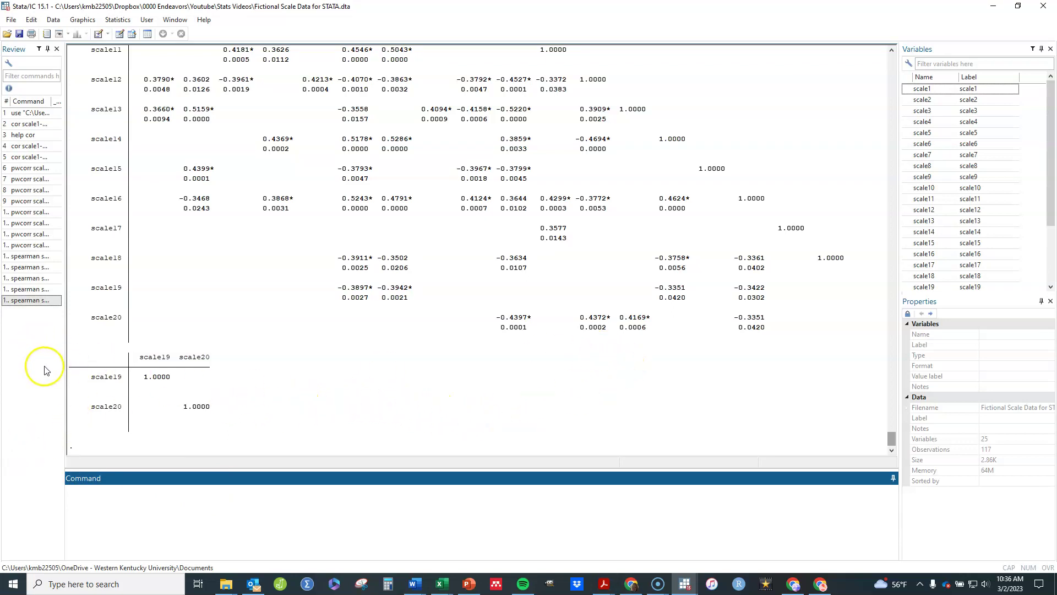
Run ktau scale1-scale20 without options to get Kendall's tau correlations
click(33, 301)
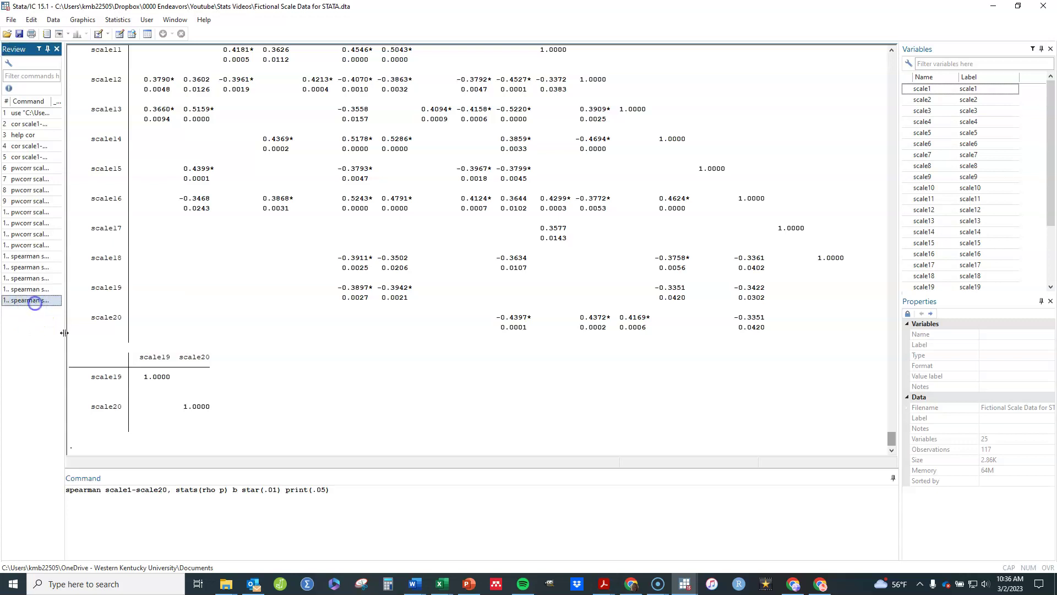
click(95, 487)
key(BackSpace)
key(BackSpace)
key(BackSpace)
key(BackSpace)
key(BackSpace)
key(BackSpace)
key(BackSpace)
key(BackSpace)
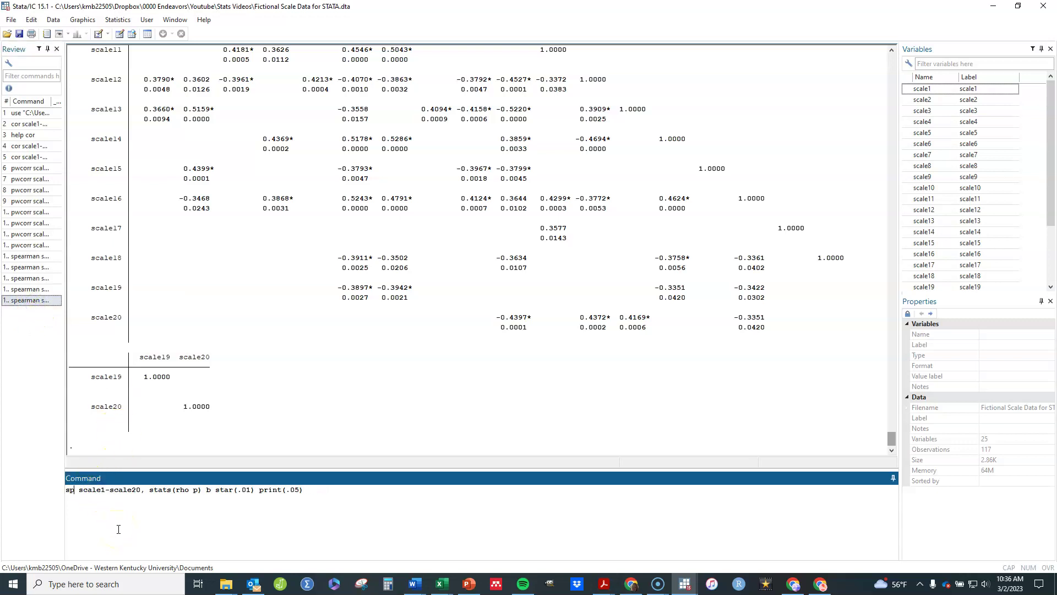
text(ktau)
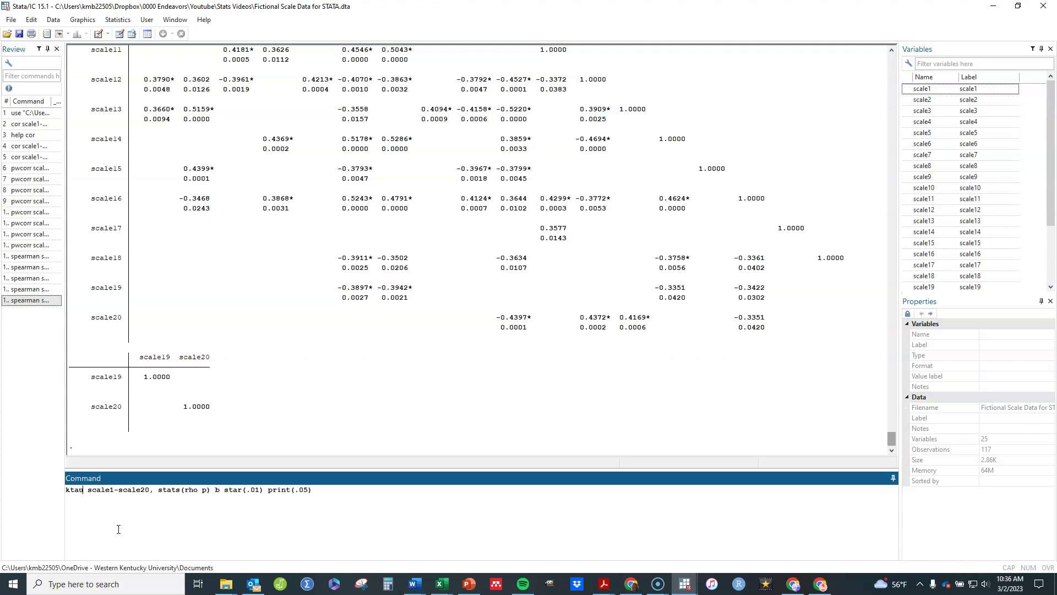
drag(312, 489, 150, 489)
key(BackSpace)
key(Return)
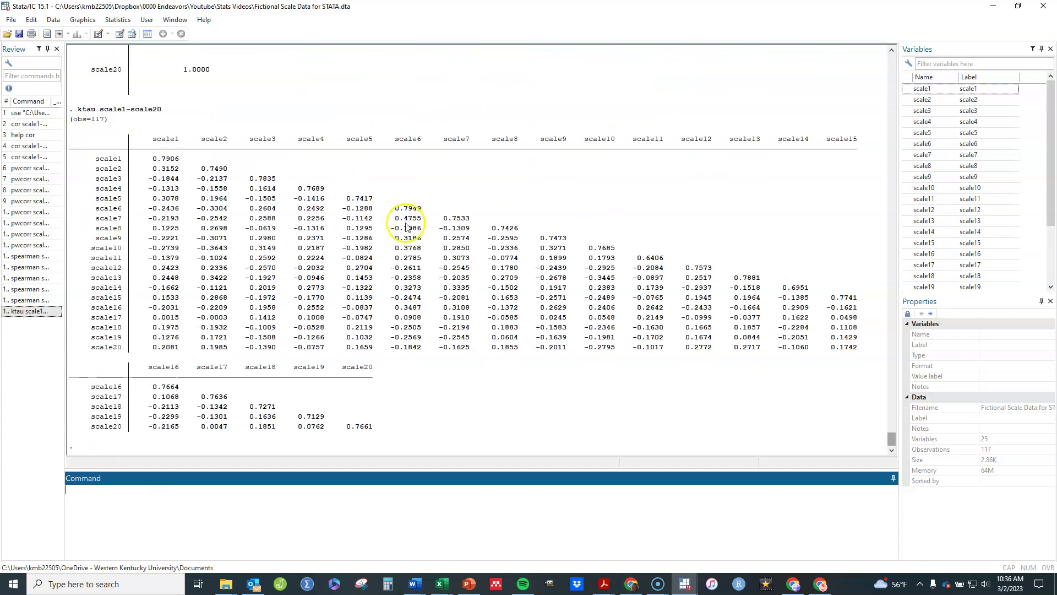
Begin adding a stats() option with tau statistics to the recalled ktau command
click(23, 313)
click(167, 489)
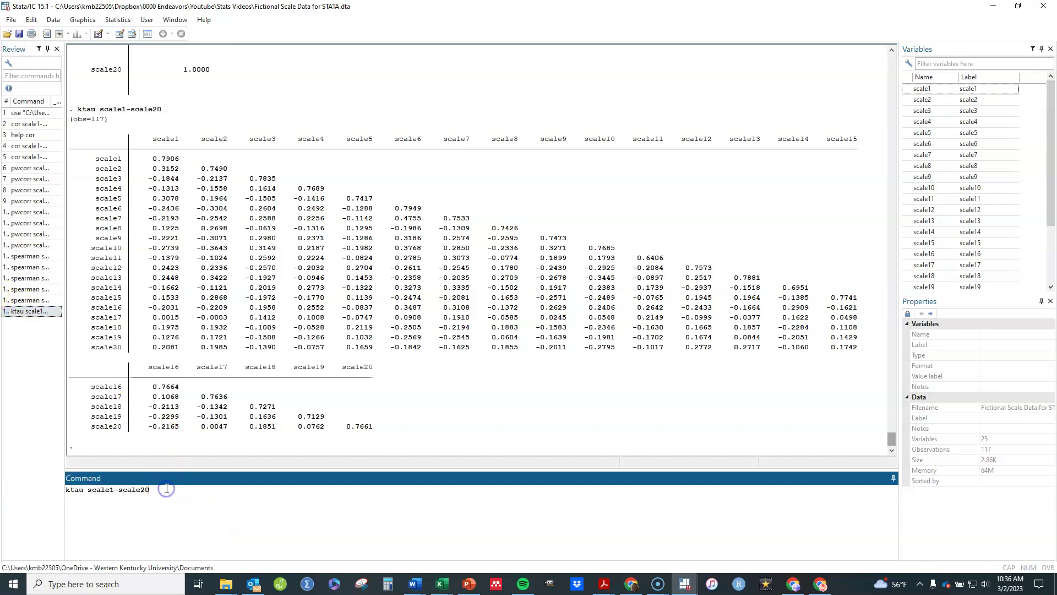
text(, stats)
text(tau b)
key(BackSpace)
key(BackSpace)
text(b taub)
Run ktau scale1-scale20, stats(taua taub p), then recall that command for editing
text(p))
key(BackSpace)
double_click(202, 490)
text(taua)
click(269, 496)
key(Return)
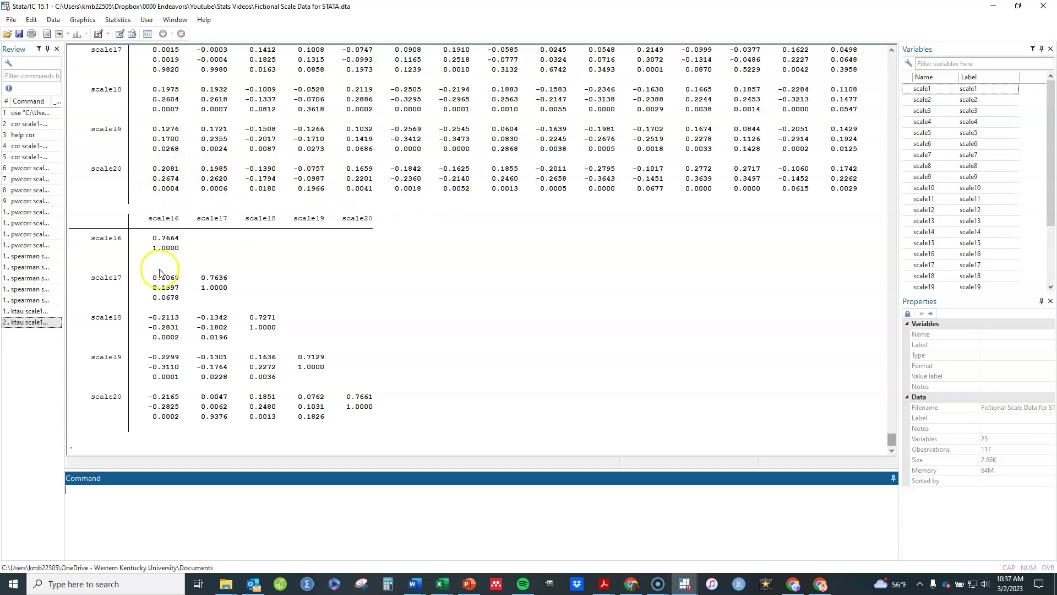
click(40, 324)
click(272, 491)
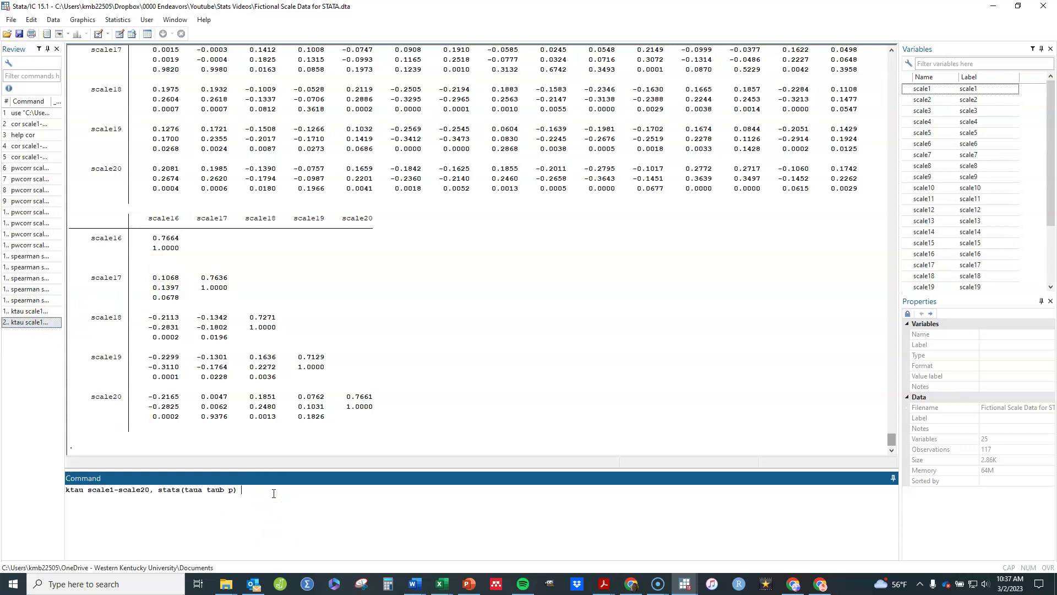
Append print(.05) star(.01) b to the ktau command and run it
text(stats)
key(BackSpace)
key(BackSpace)
key(BackSpace)
key(BackSpace)
key(BackSpace)
text(print(.05) star(.01) b)
key(Return)
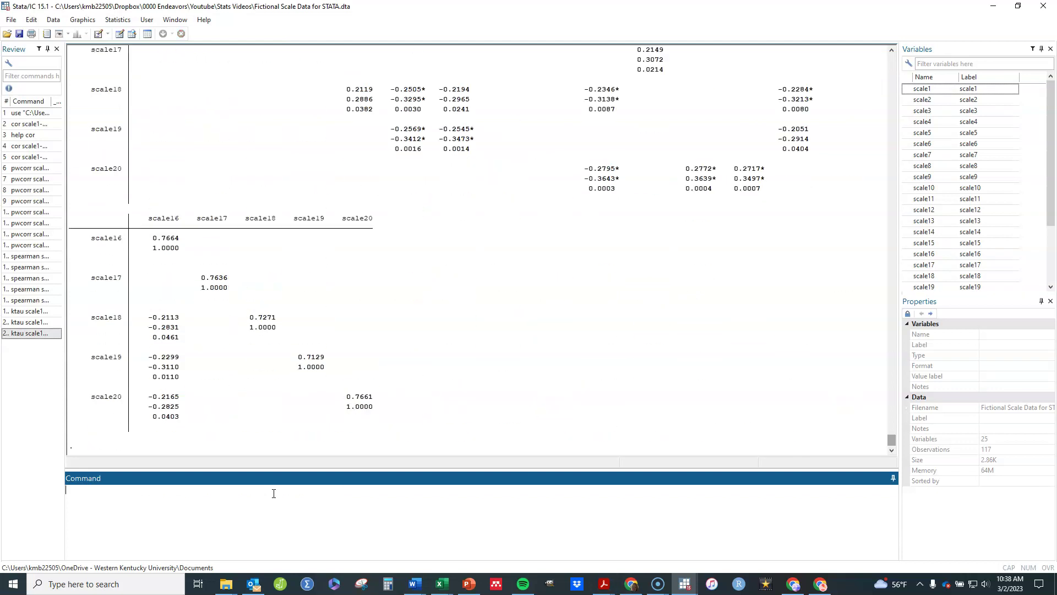